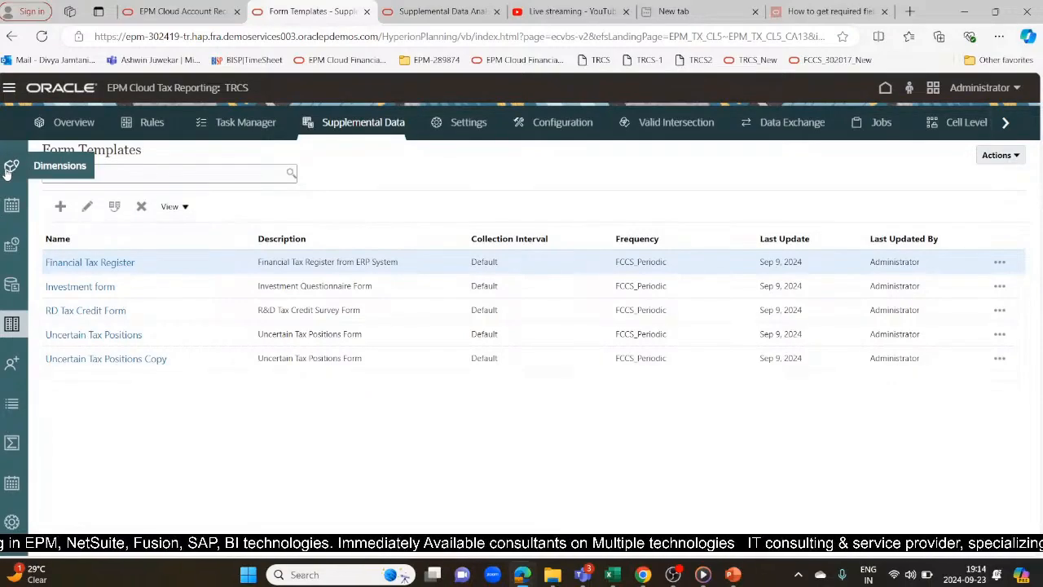
# Step: Review the supplemental data dimensions, collection intervals and data collection periods
pyautogui.click(10, 169)
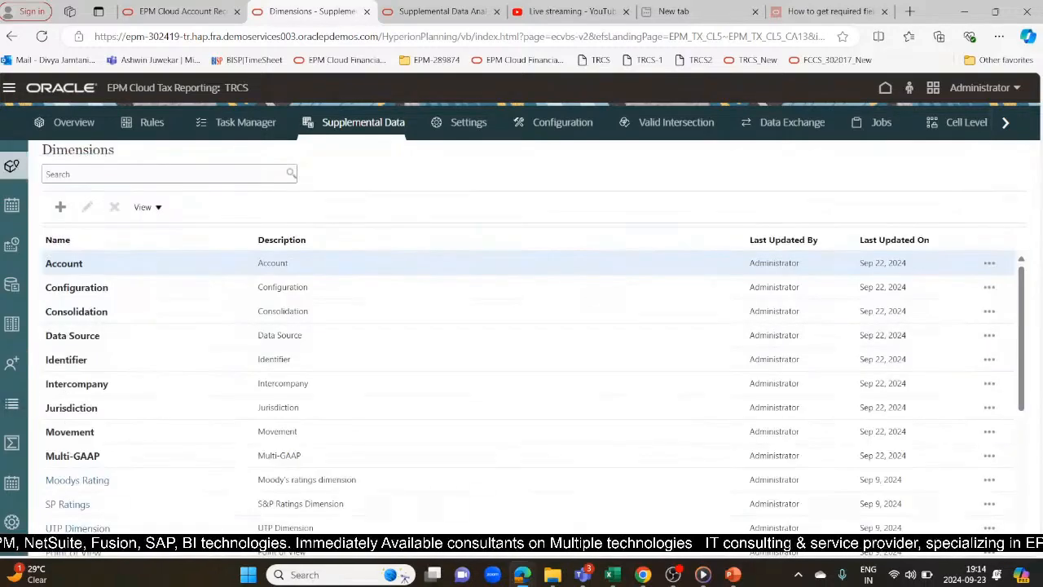
pyautogui.click(7, 206)
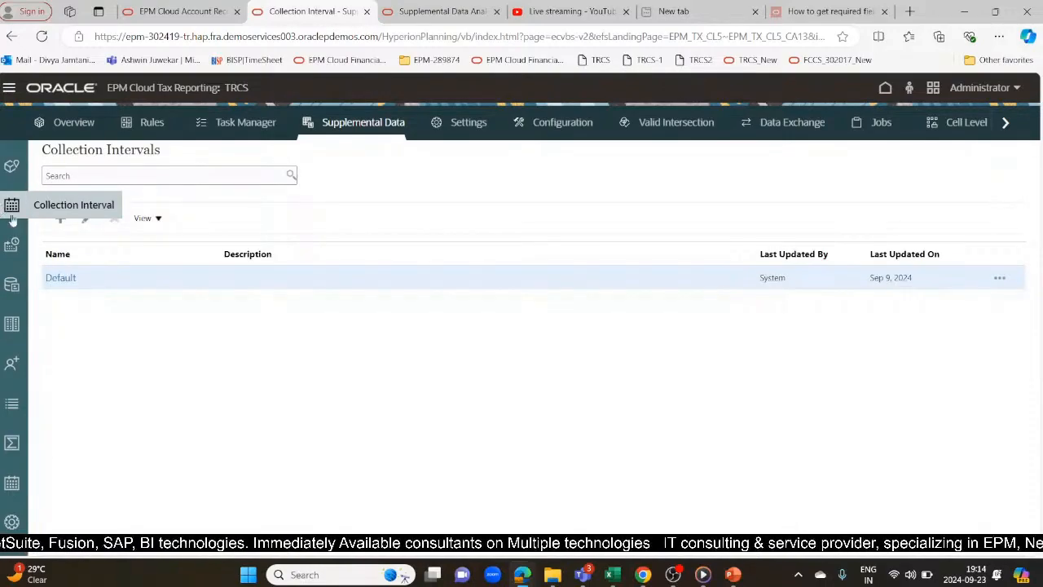
pyautogui.click(9, 250)
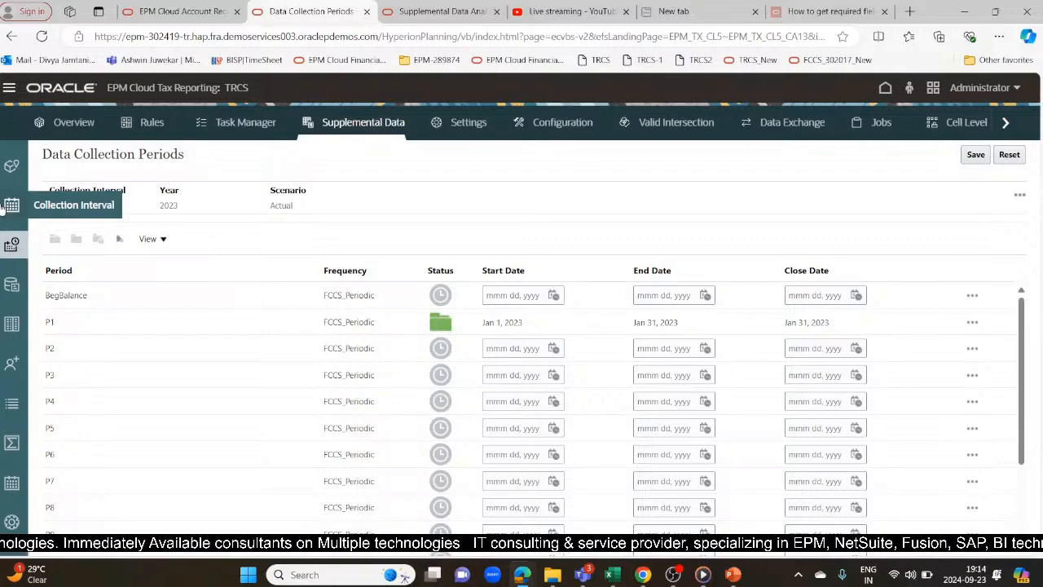
# Step: Open the UTP Details collection, examine its attributes and properties, and close it without changes
pyautogui.click(11, 281)
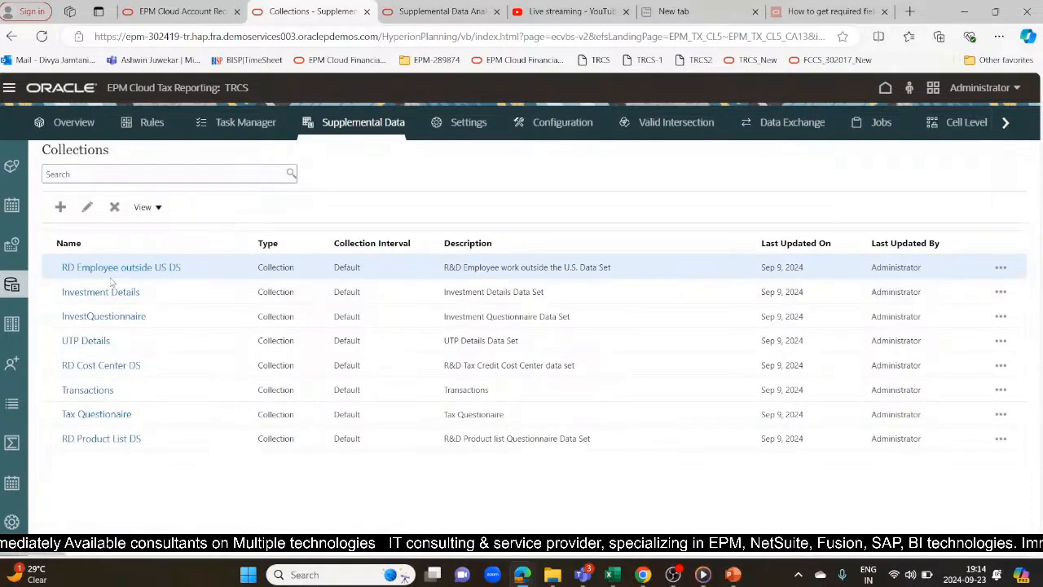
pyautogui.click(101, 340)
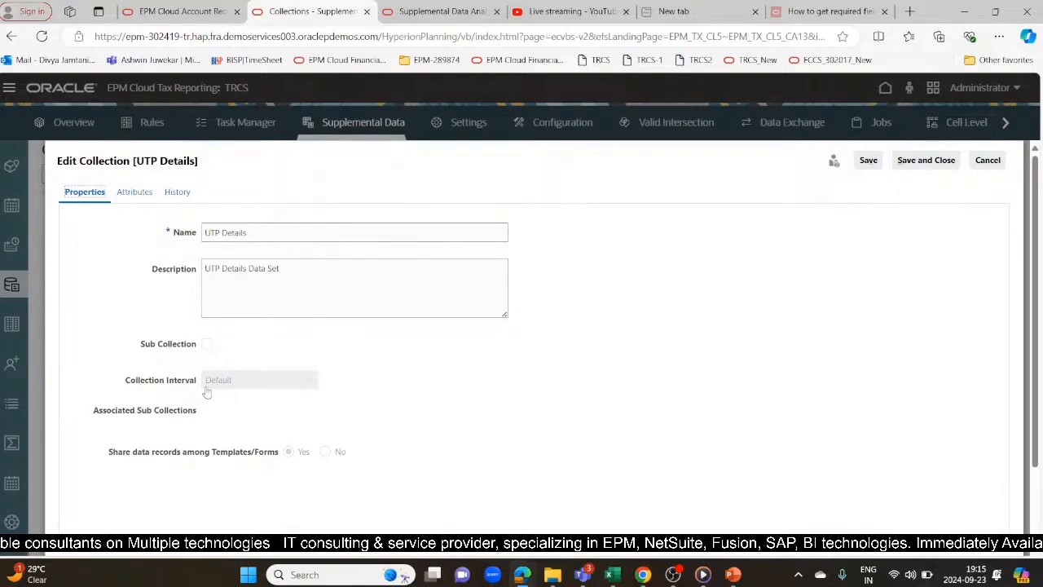
pyautogui.click(139, 193)
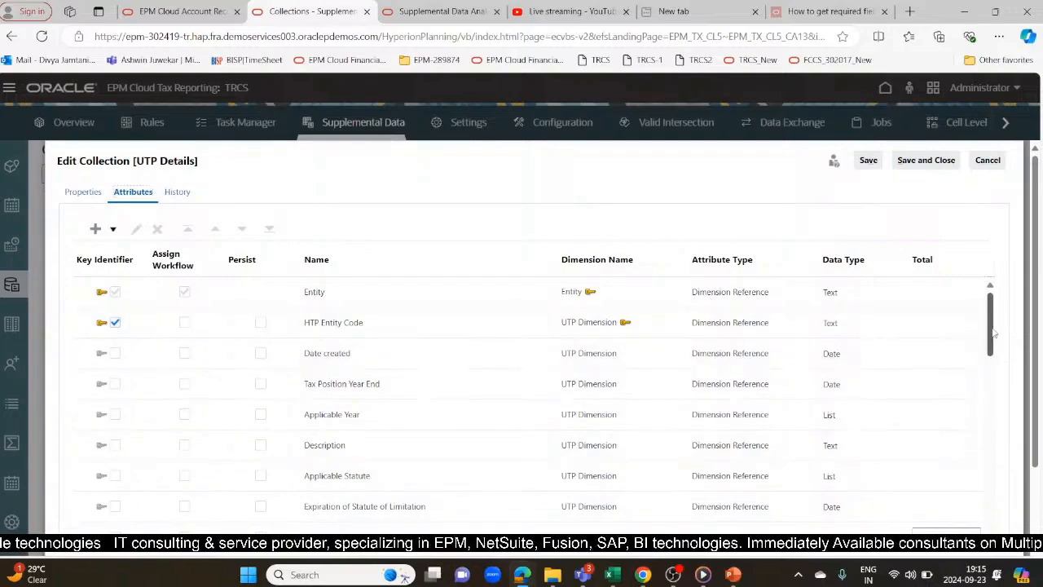
pyautogui.scroll(-2, 996, 361)
pyautogui.scroll(-2, 996, 361)
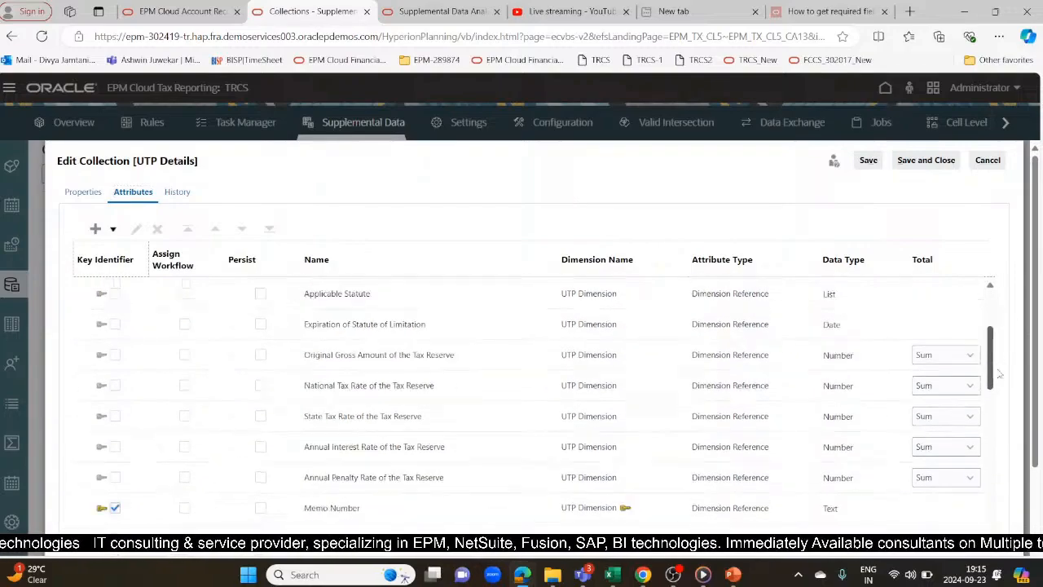
pyautogui.moveTo(1001, 384); pyautogui.dragTo(999, 400)
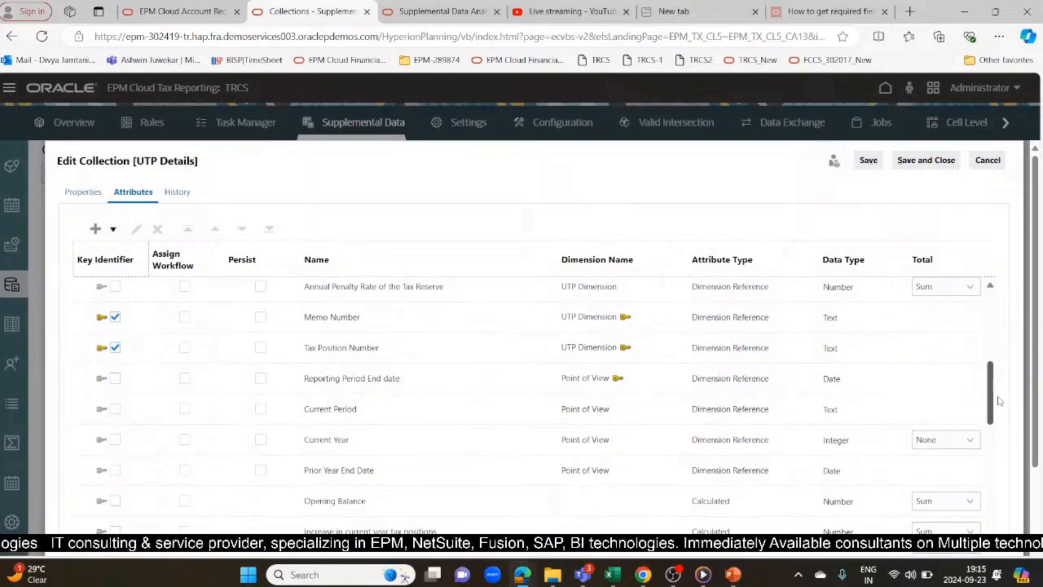
pyautogui.moveTo(999, 400); pyautogui.dragTo(1011, 307)
pyautogui.click(92, 193)
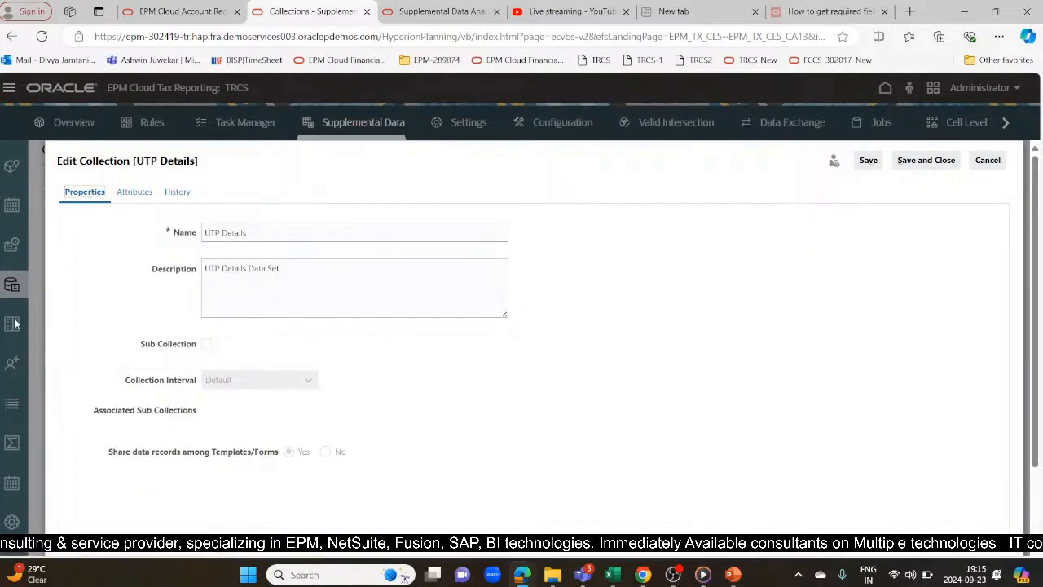
pyautogui.click(998, 158)
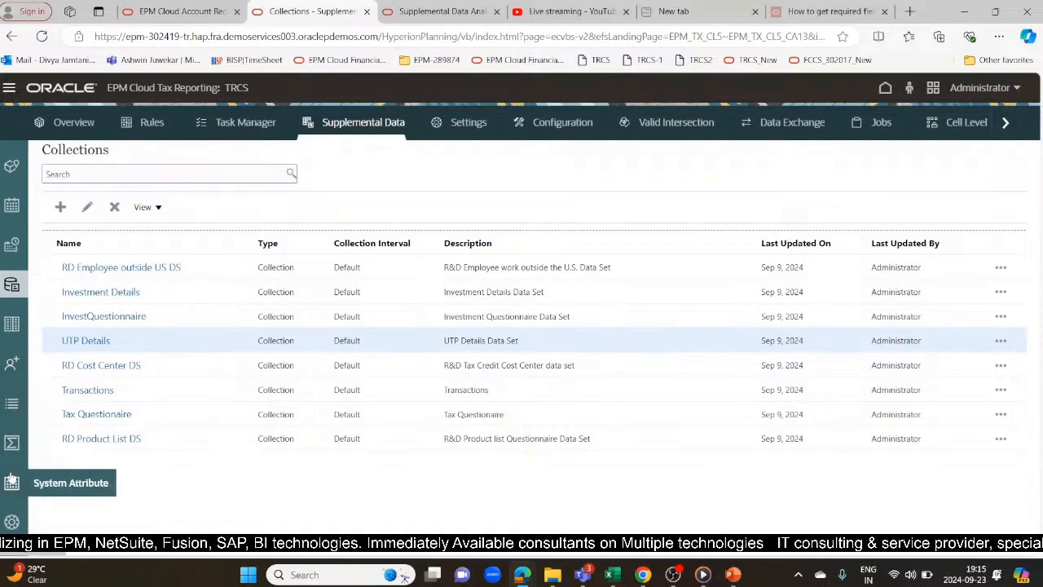
# Step: Review the supplemental data system settings for email notifications, preferences and governors
pyautogui.click(11, 520)
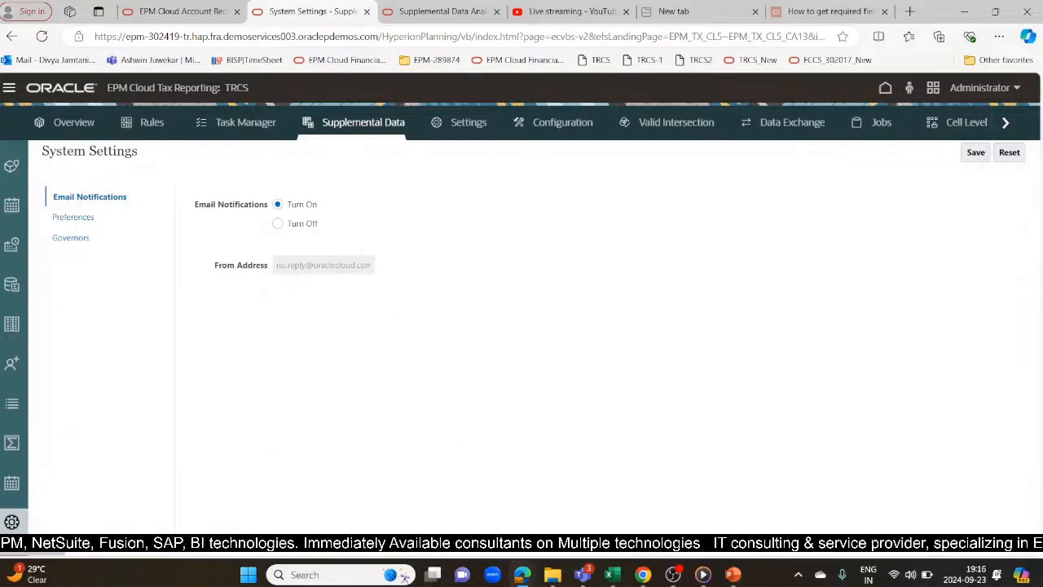
pyautogui.click(93, 222)
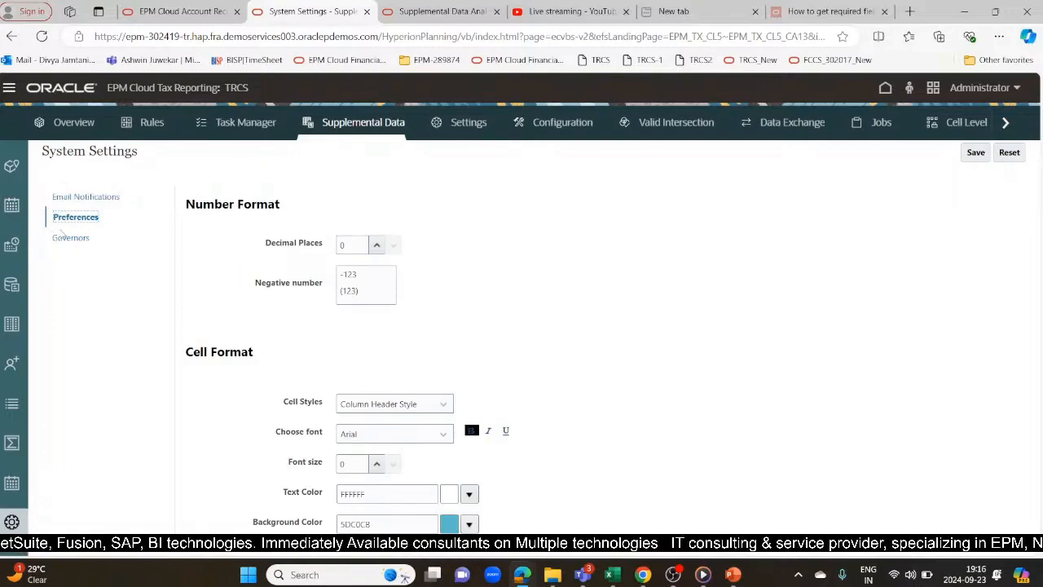
pyautogui.click(67, 238)
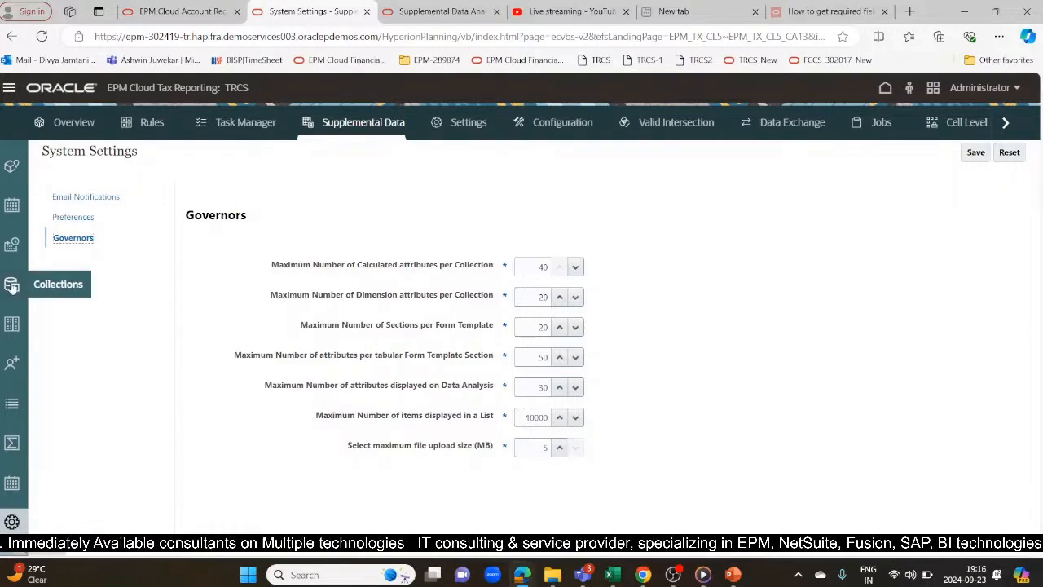
# Step: Revisit the dimensions, examine the frequency and workflow dimensions of the Default collection interval, and close it without changes
pyautogui.click(7, 210)
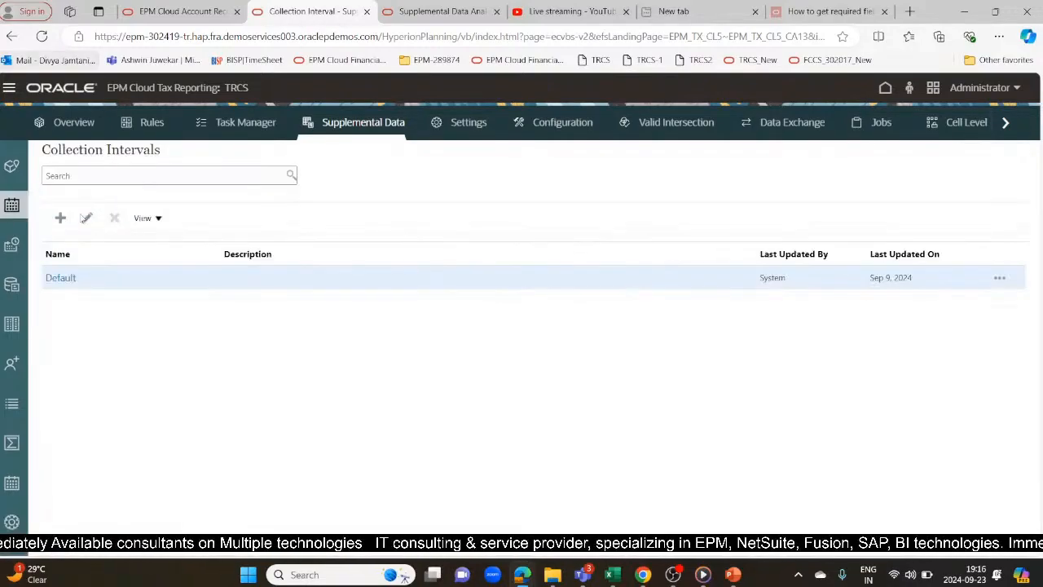
pyautogui.click(12, 165)
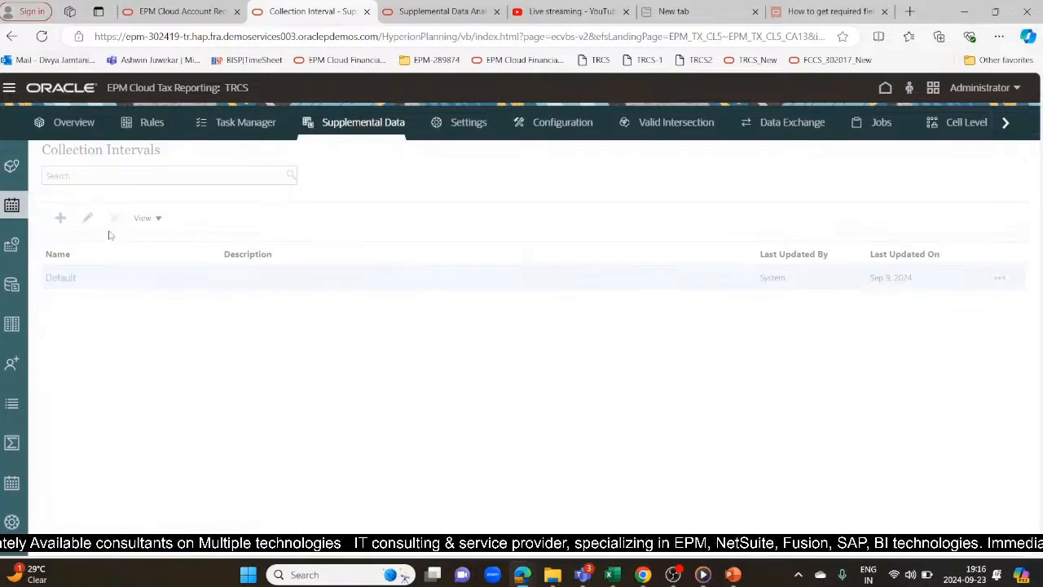
pyautogui.click(10, 211)
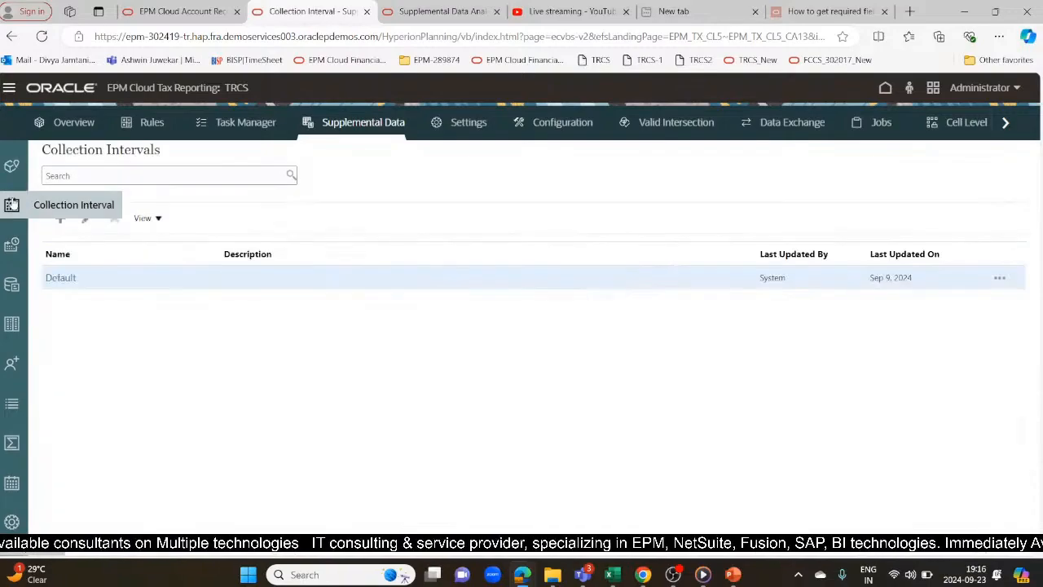
pyautogui.click(11, 166)
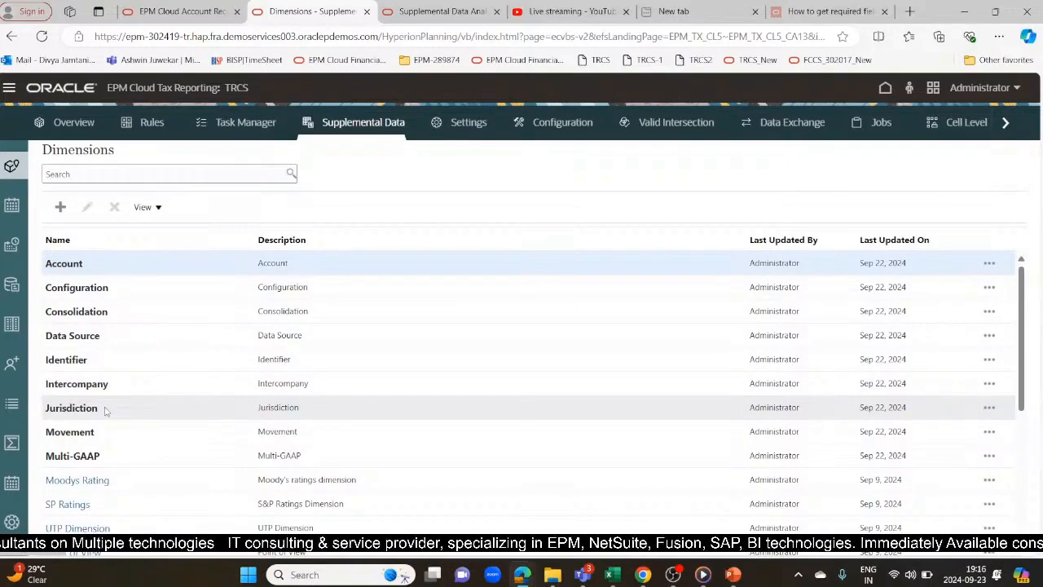
pyautogui.click(13, 205)
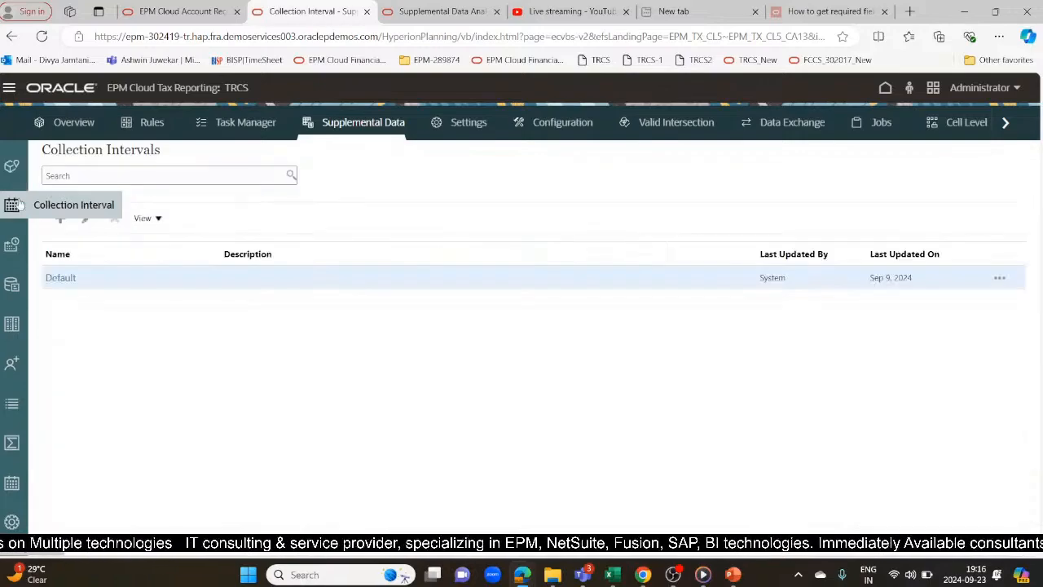
pyautogui.click(57, 278)
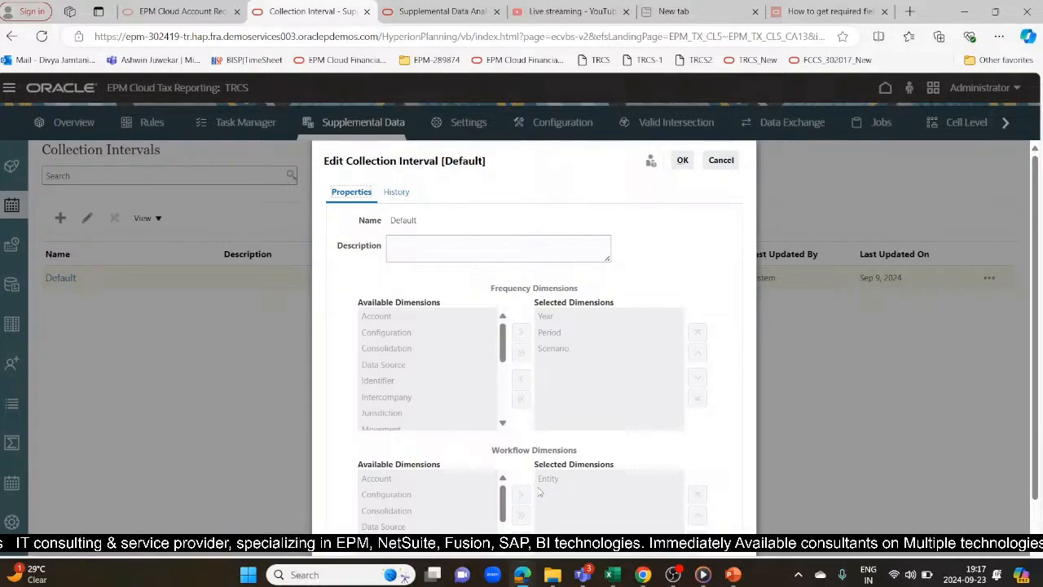
pyautogui.click(720, 161)
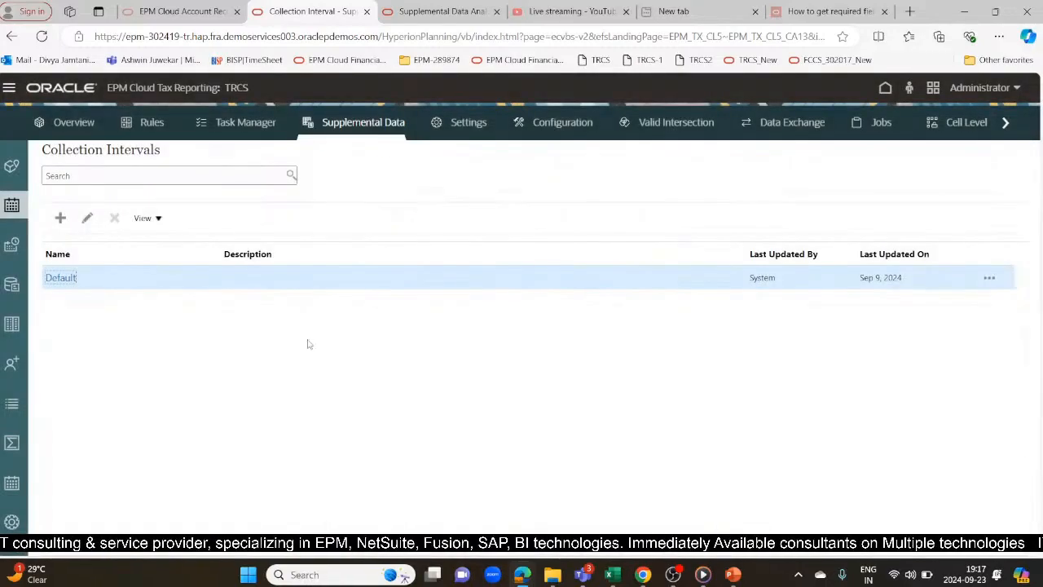
# Step: Open the data collection periods for Year 2023 and Scenario Actual and look through the periods down to P12
pyautogui.click(11, 248)
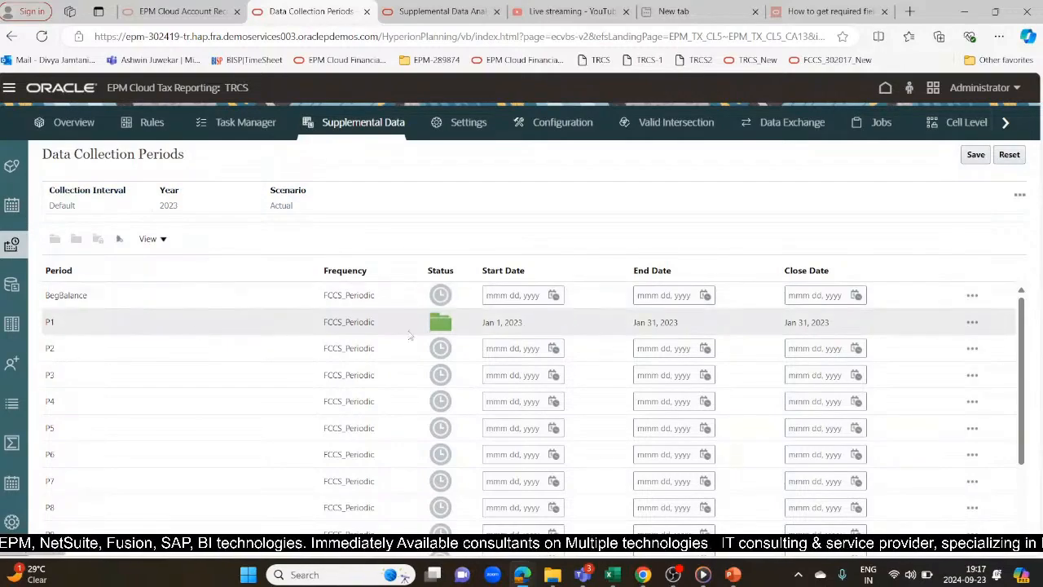
pyautogui.moveTo(1022, 357); pyautogui.dragTo(1019, 324)
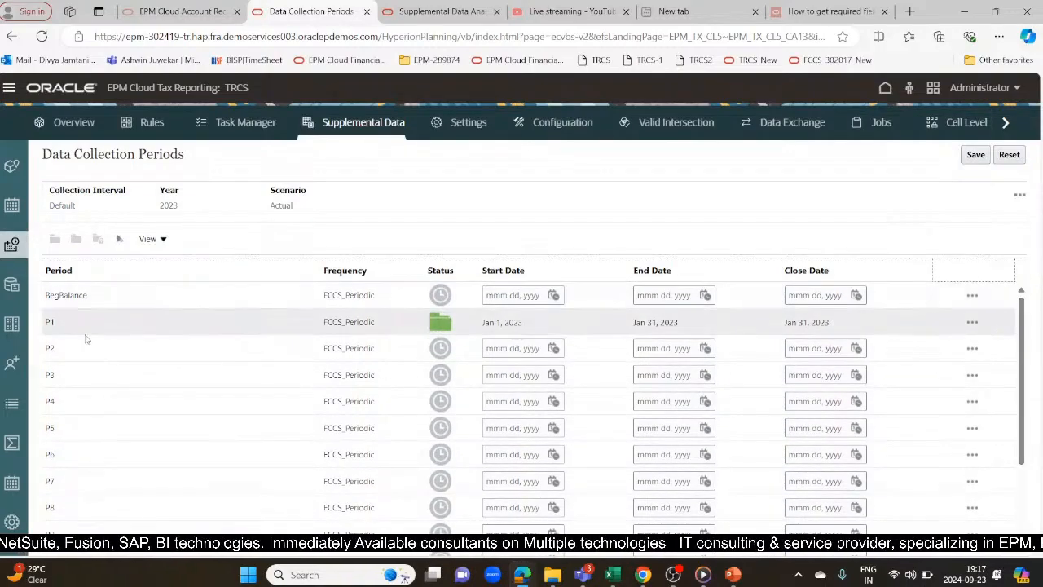
pyautogui.moveTo(1022, 424); pyautogui.dragTo(1021, 499)
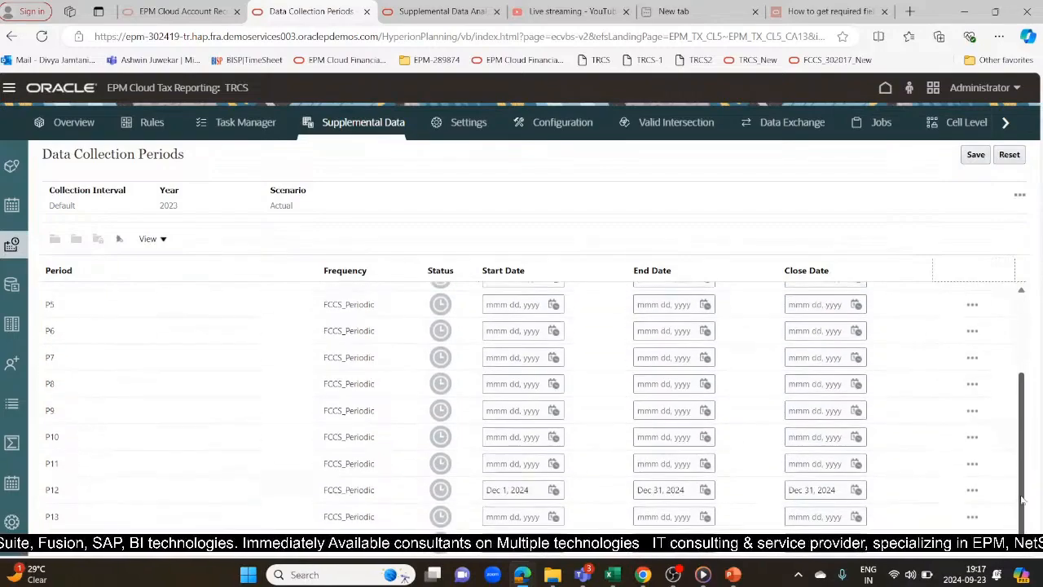
pyautogui.click(135, 477)
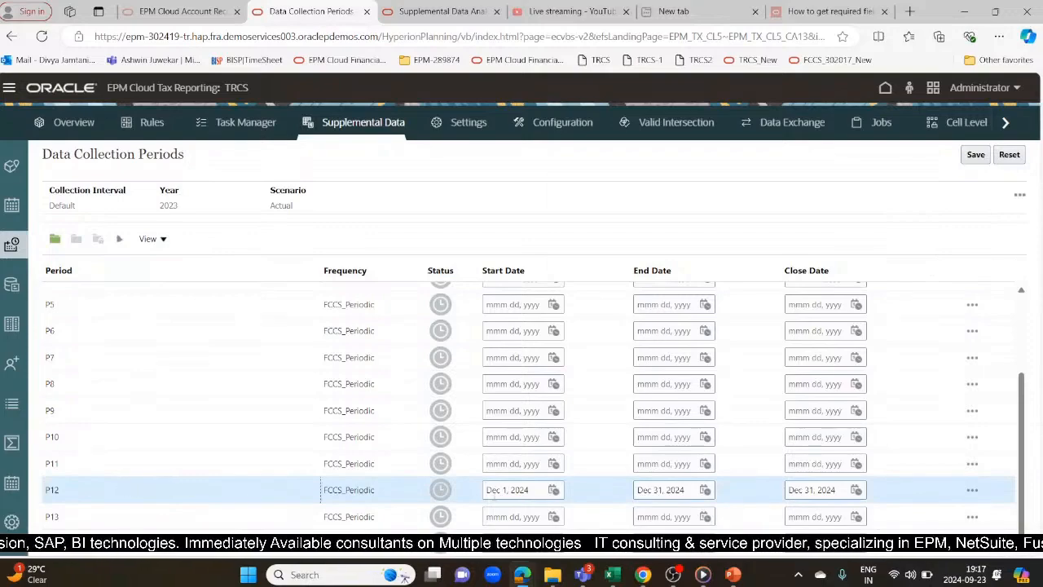
pyautogui.click(553, 490)
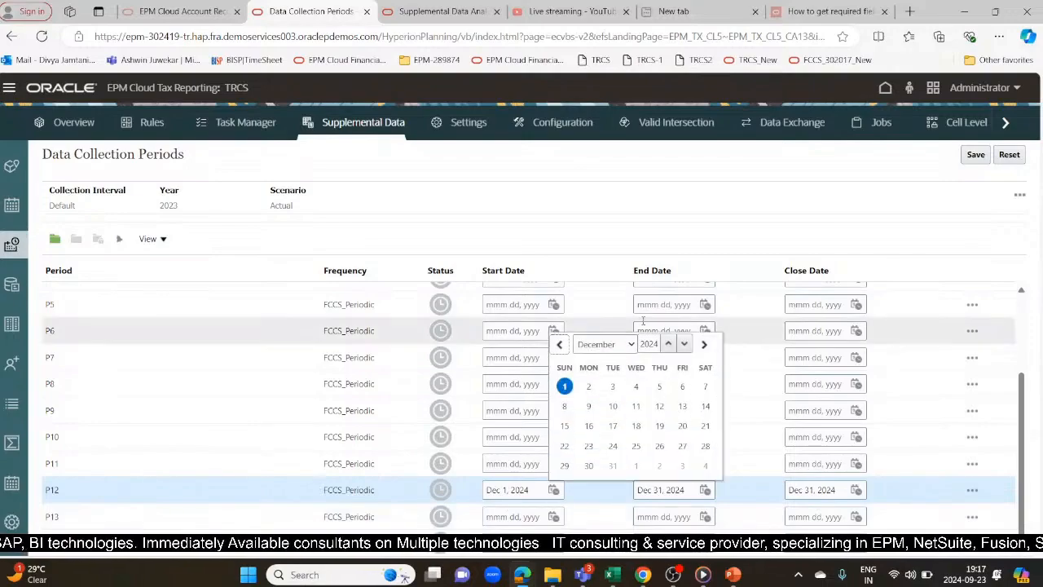
pyautogui.click(684, 326)
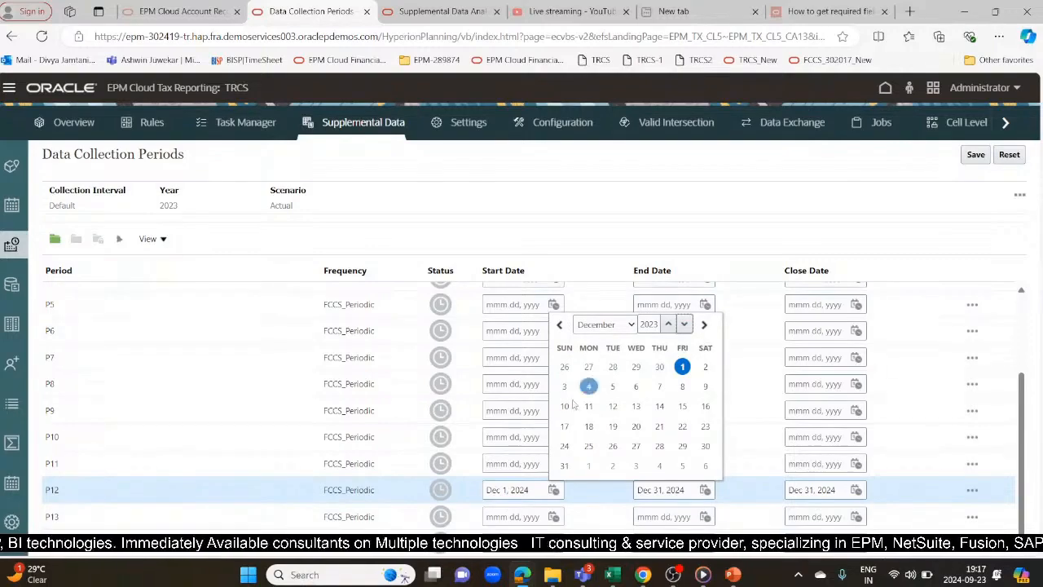
pyautogui.click(859, 219)
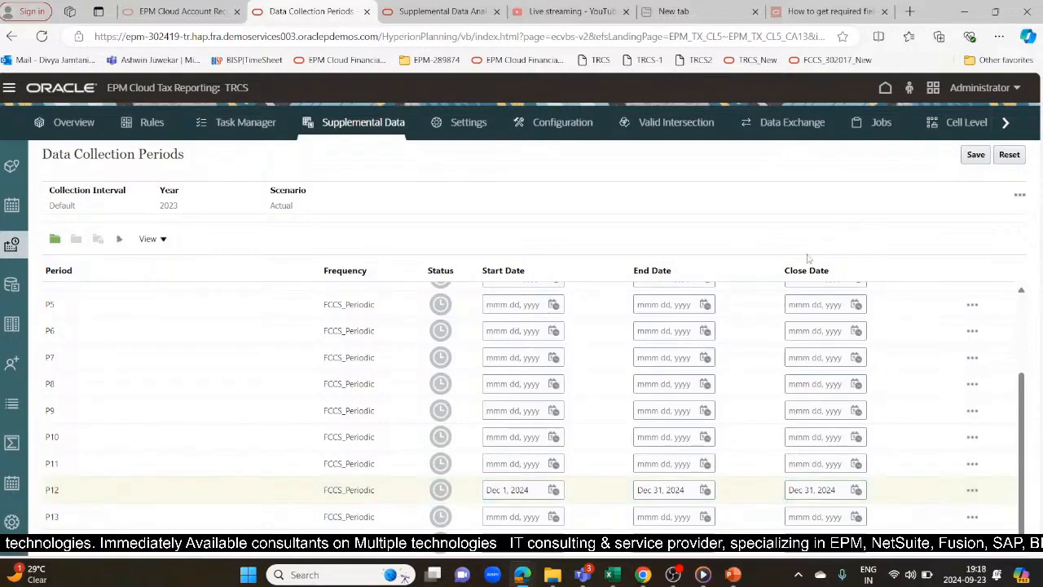
# Step: Set period P12's start date to Dec 1, 2023 and its end and close dates to Dec 31, 2023, and try to save
pyautogui.click(555, 492)
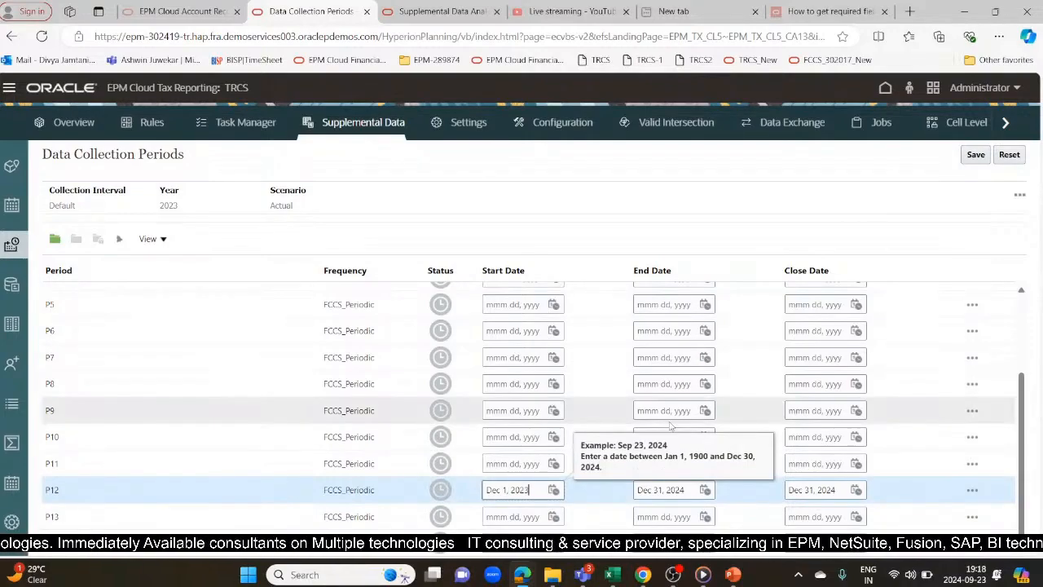
pyautogui.click(693, 489)
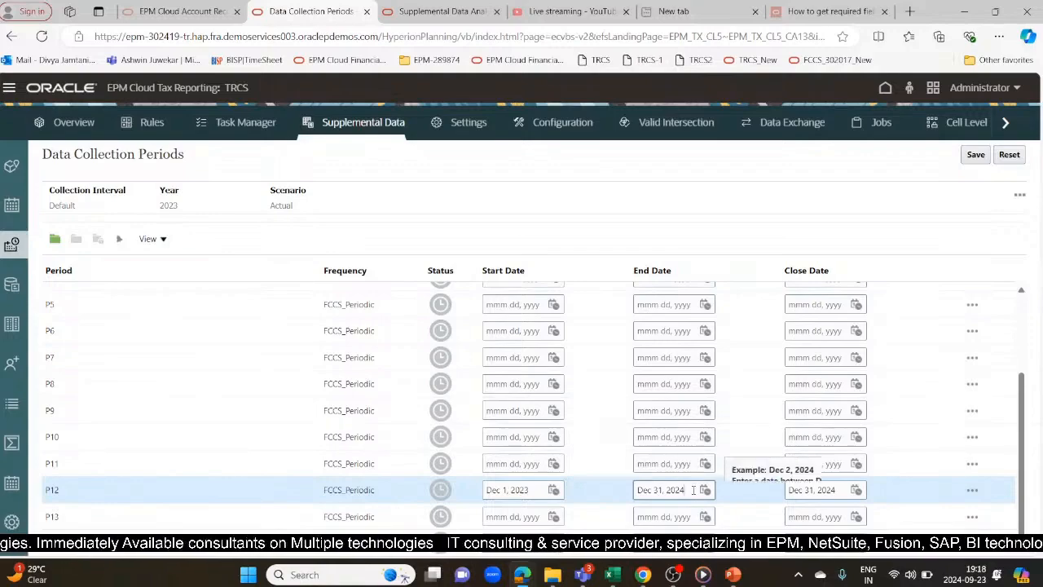
pyautogui.press('BackSpace')
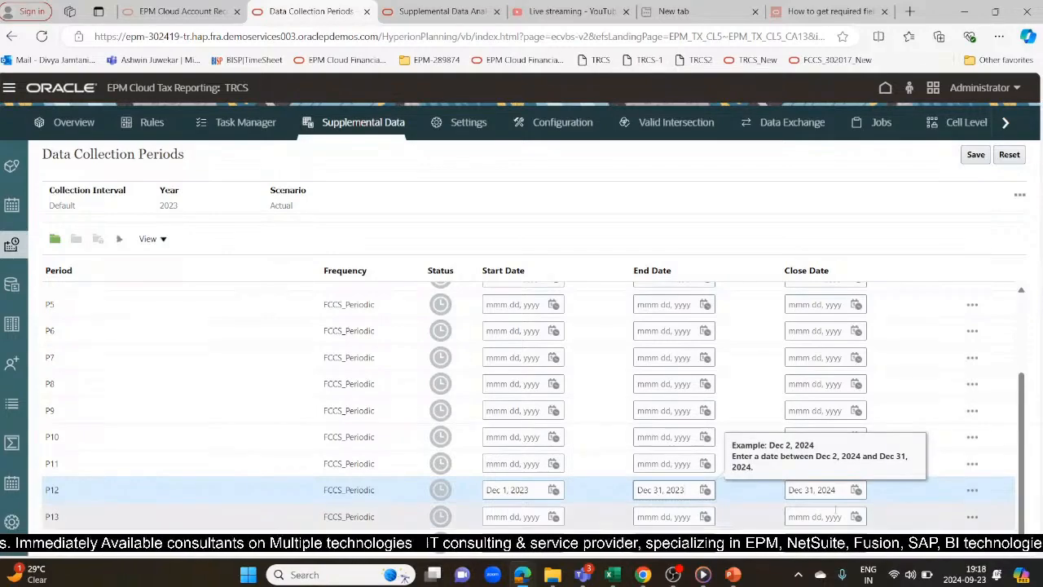
pyautogui.click(847, 490)
pyautogui.press('BackSpace')
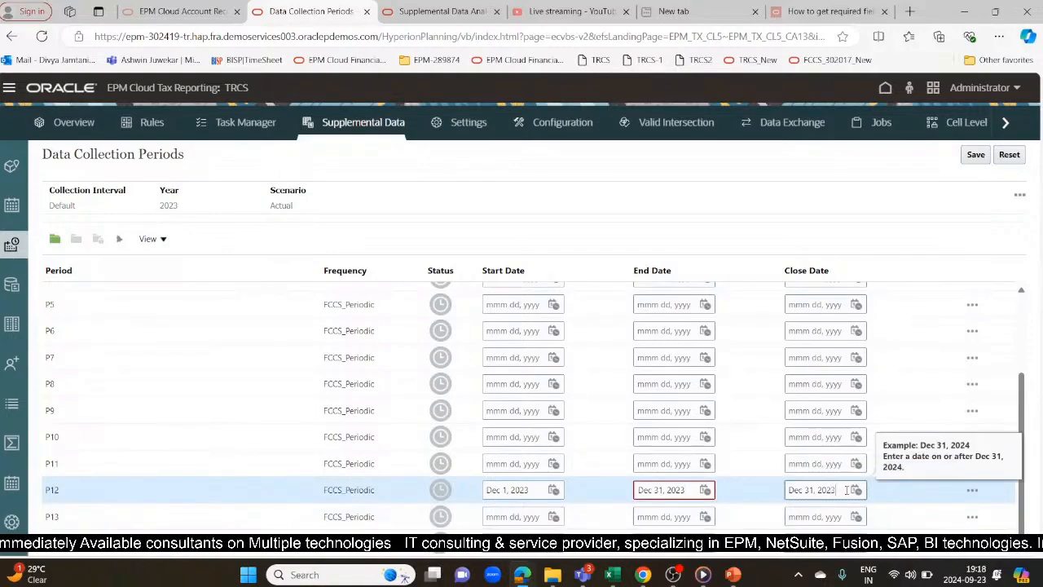
pyautogui.write('3')
pyautogui.click(839, 218)
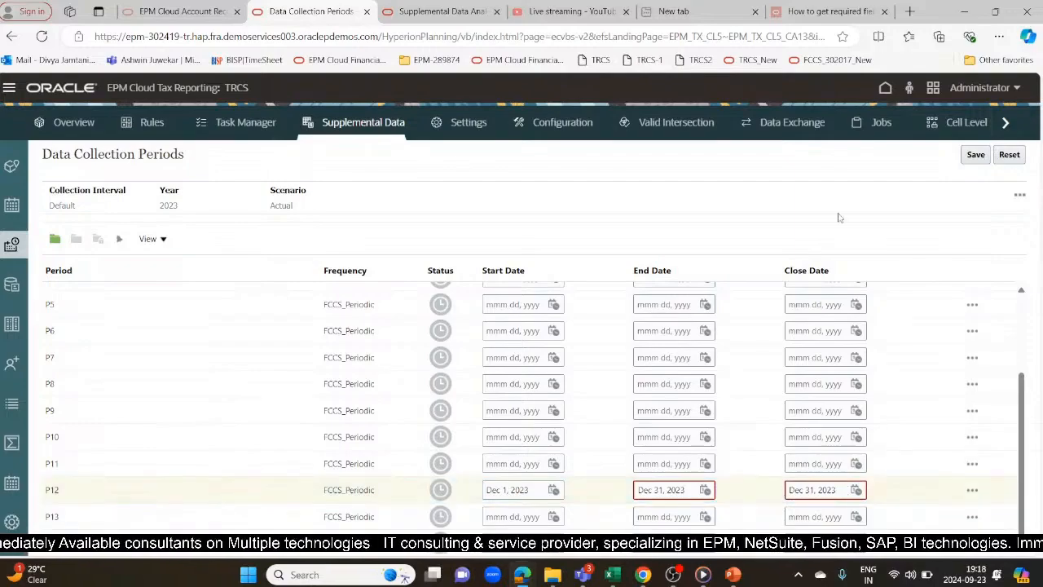
pyautogui.click(972, 156)
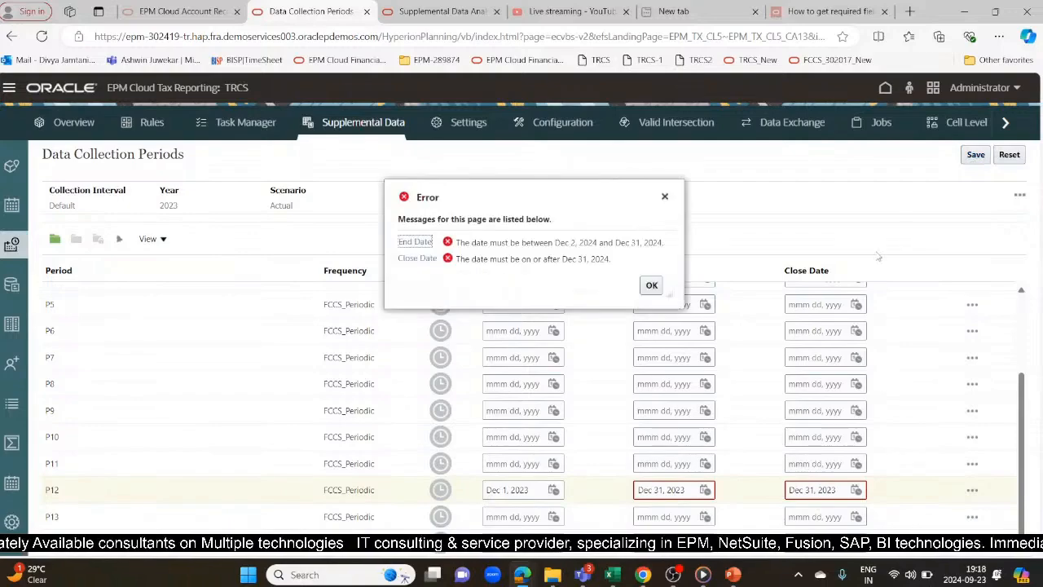
pyautogui.click(652, 285)
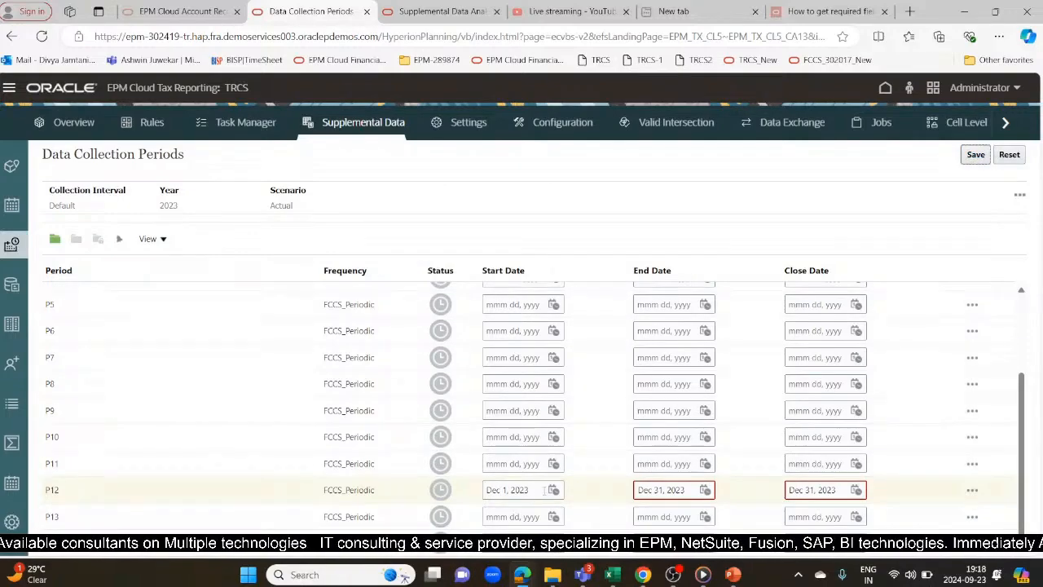
# Step: Set period P12's end date to Dec 31, 2024 and try to pick a 2023 end date instead
pyautogui.click(705, 491)
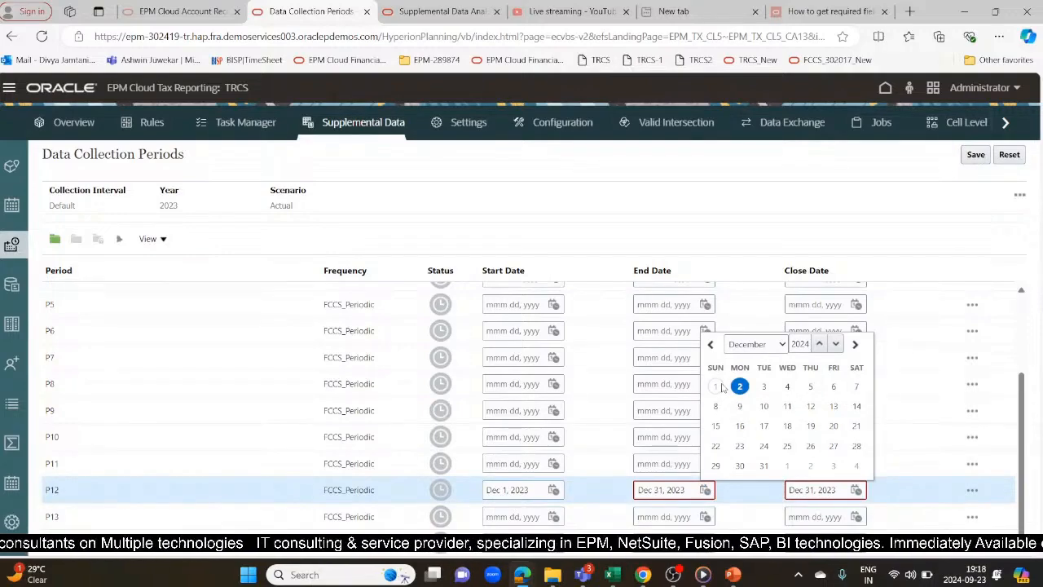
pyautogui.click(763, 465)
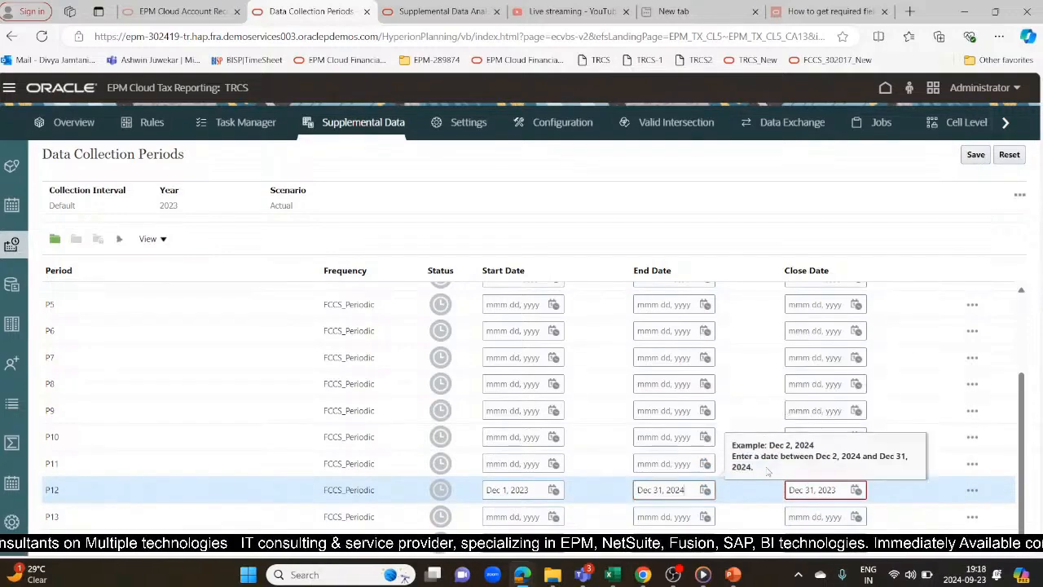
pyautogui.click(706, 490)
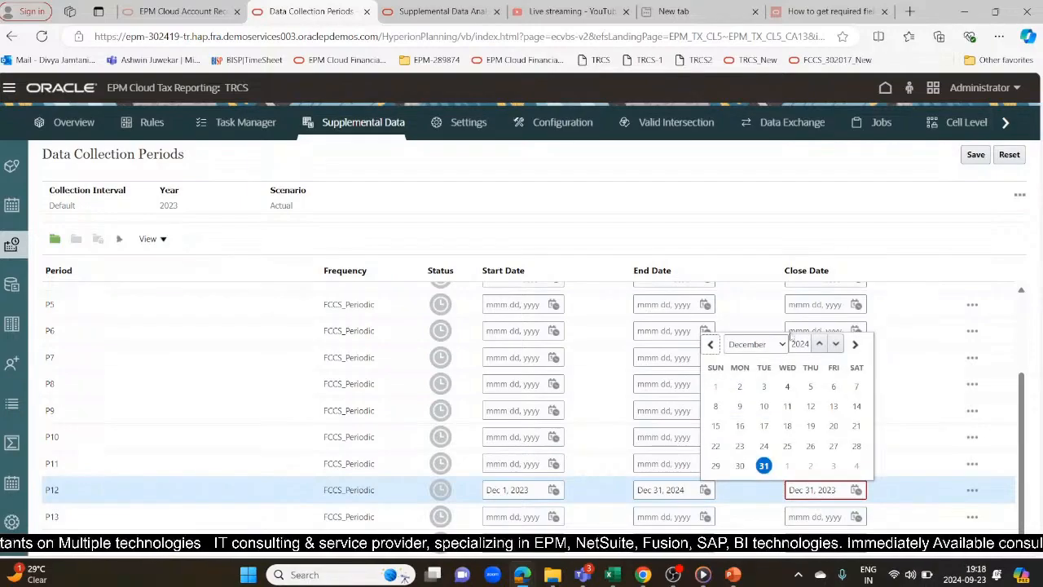
pyautogui.click(831, 347)
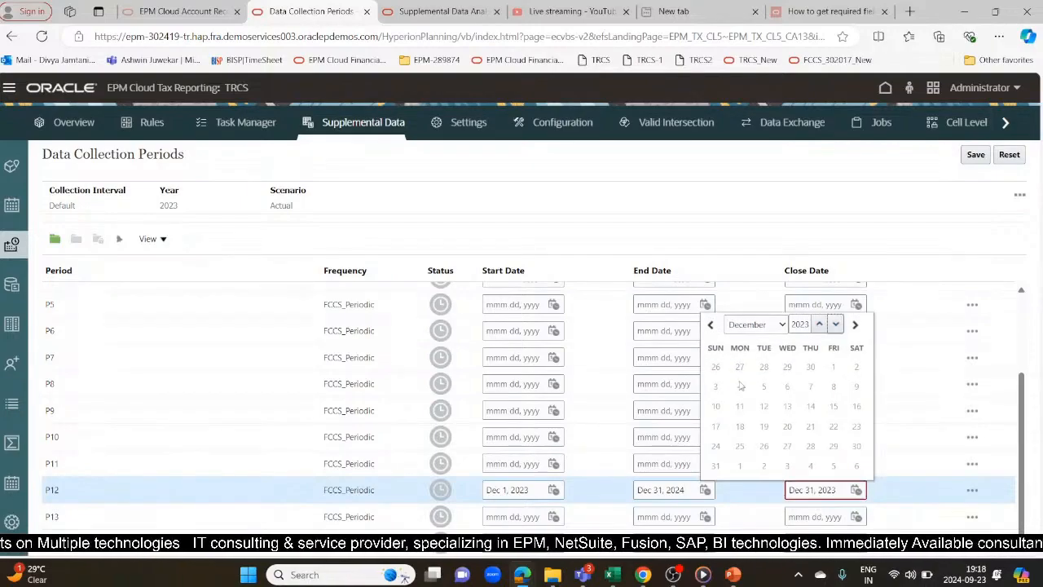
pyautogui.click(756, 324)
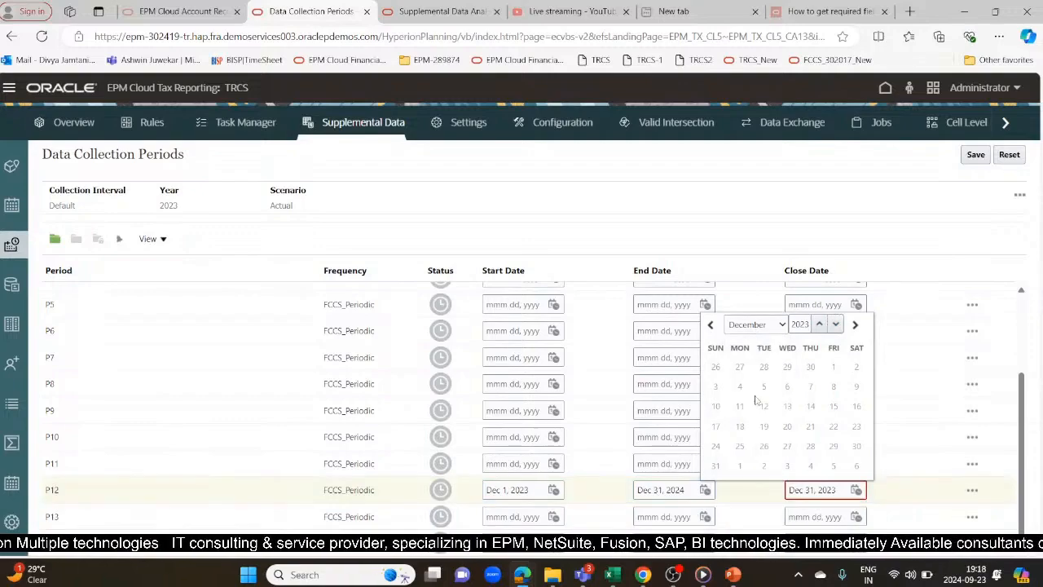
pyautogui.click(710, 325)
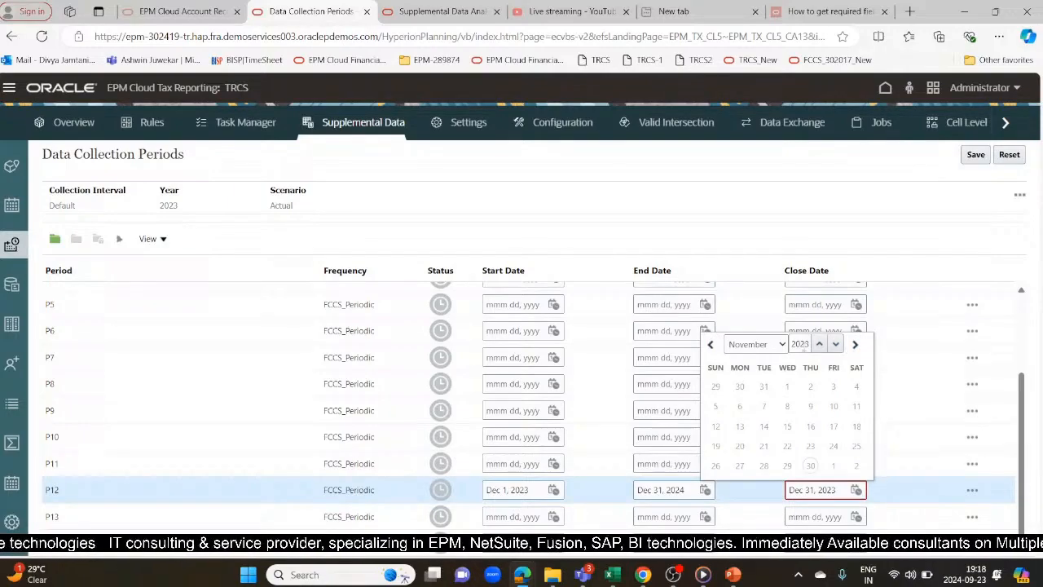
pyautogui.click(855, 344)
pyautogui.click(1023, 384)
# Step: Compare P12's dates with those of period P1, and look through the column display options and P1's period actions
pyautogui.scroll(3, 1024, 384)
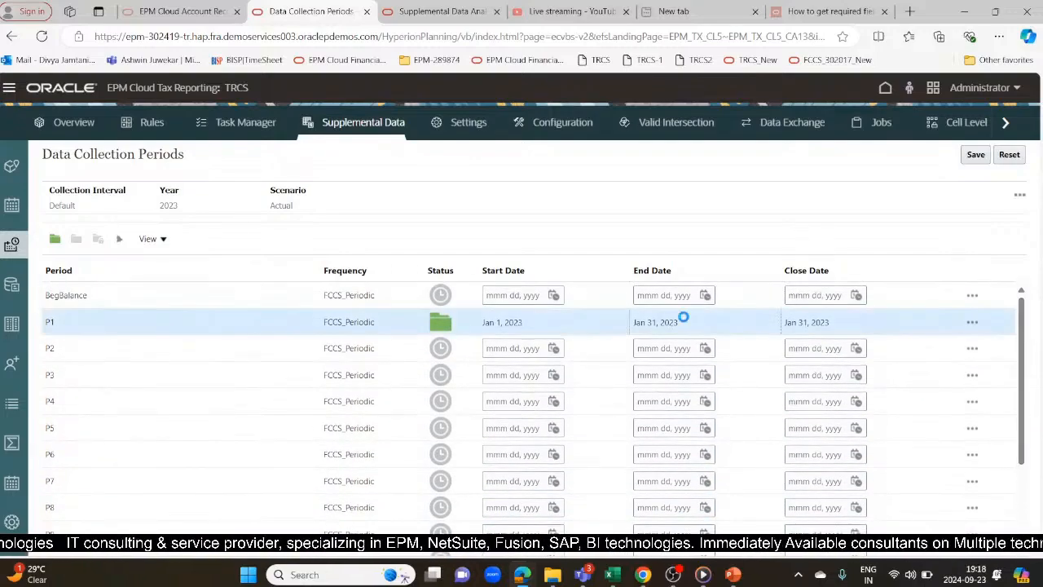
pyautogui.scroll(-3, 921, 379)
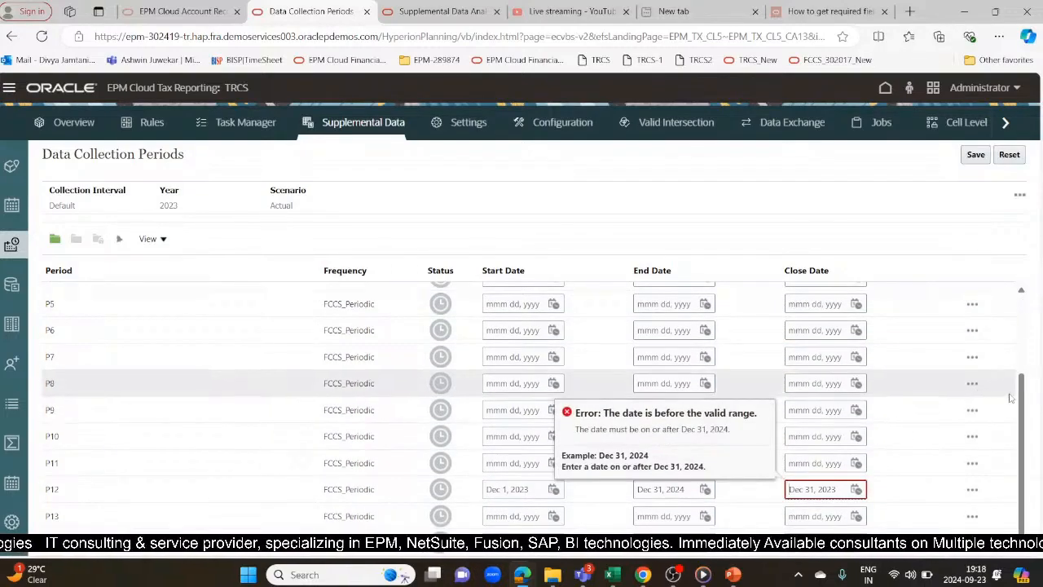
pyautogui.scroll(3, 1027, 392)
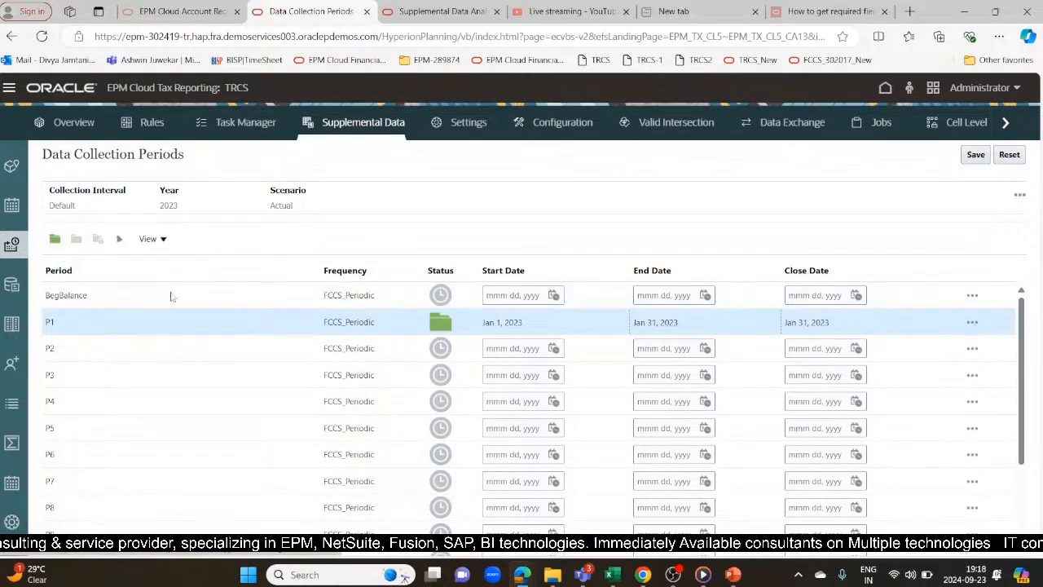
pyautogui.click(161, 239)
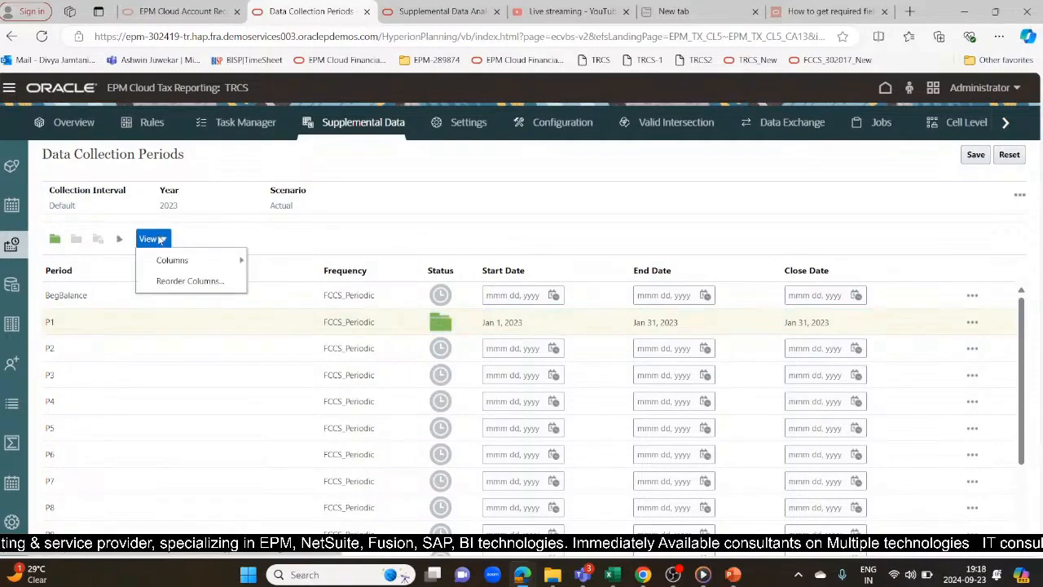
pyautogui.moveTo(171, 260)
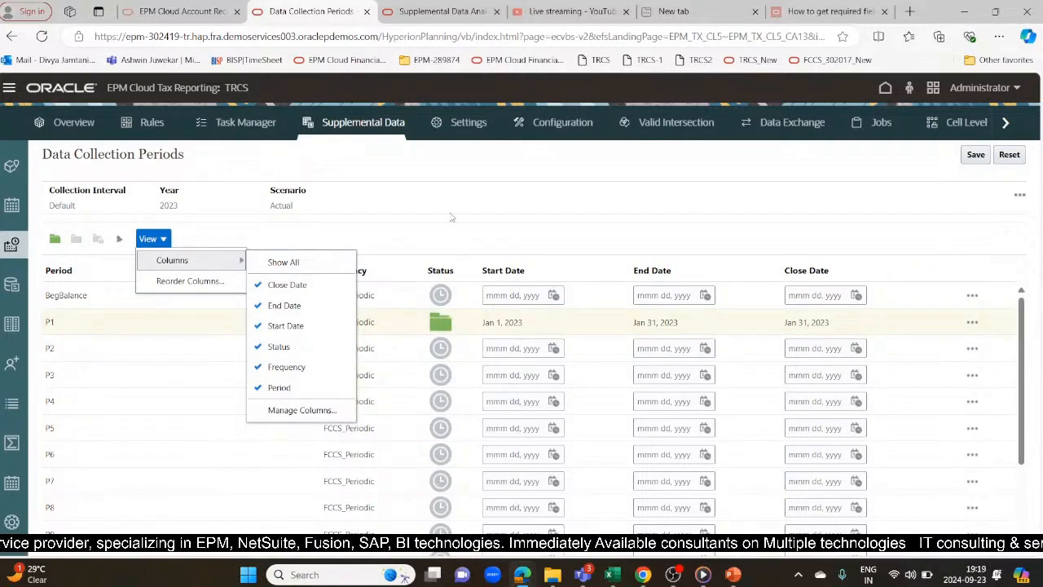
pyautogui.click(452, 218)
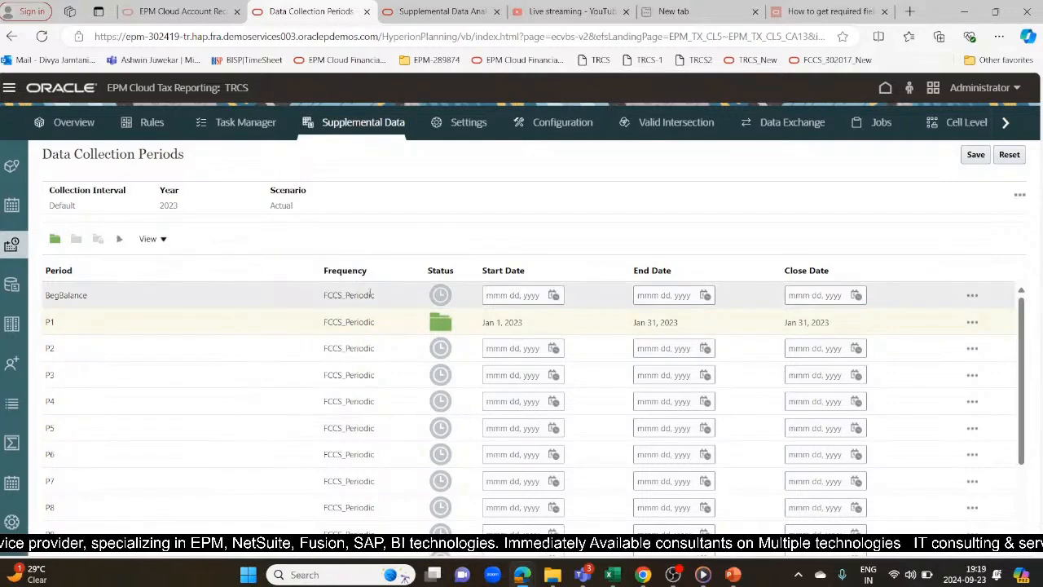
pyautogui.click(972, 323)
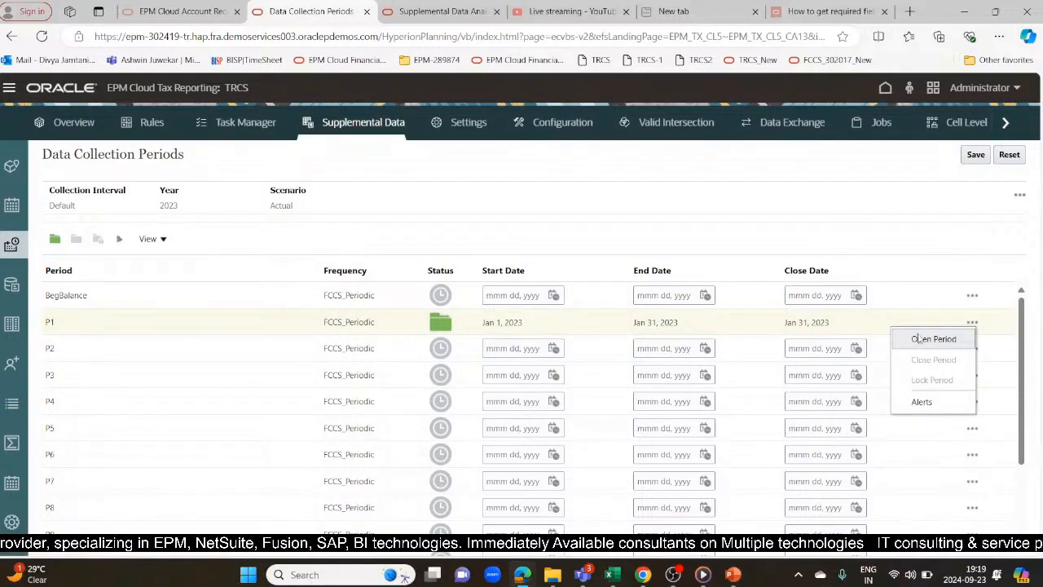
pyautogui.click(890, 202)
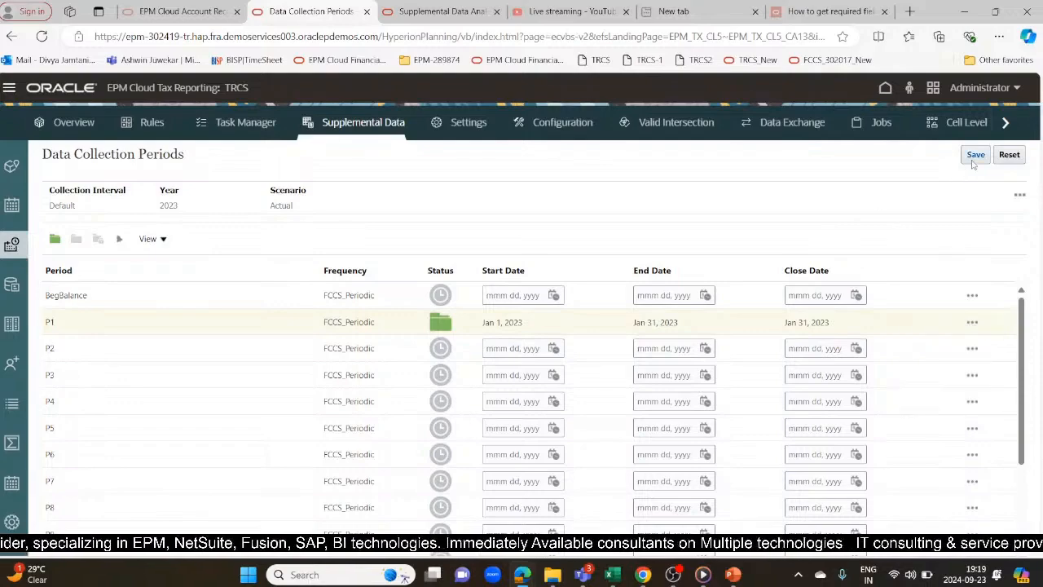
# Step: Try to open period P2, agree to save the unsaved dates, and save the data collection periods
pyautogui.click(971, 348)
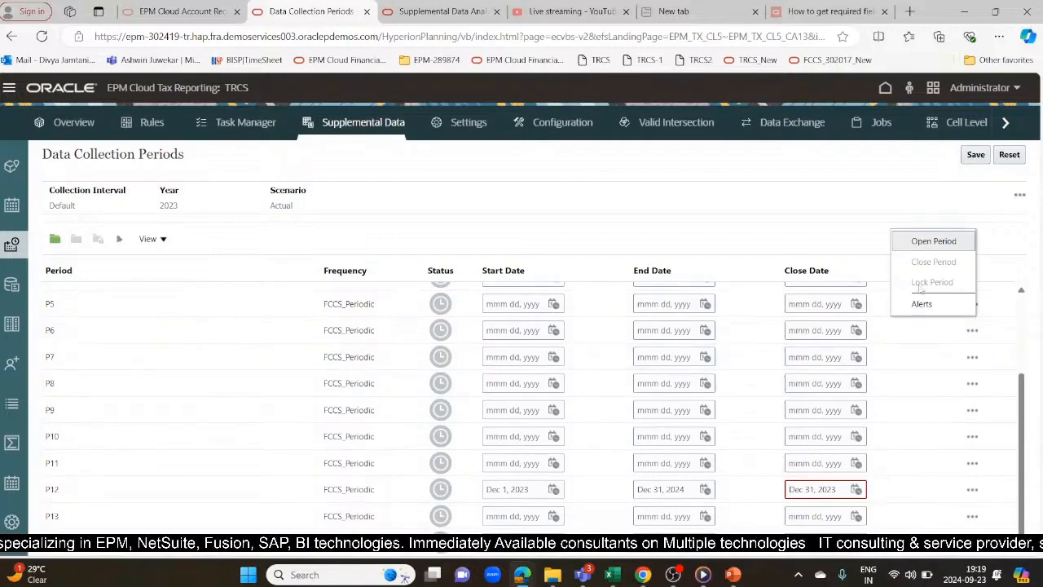
pyautogui.click(935, 241)
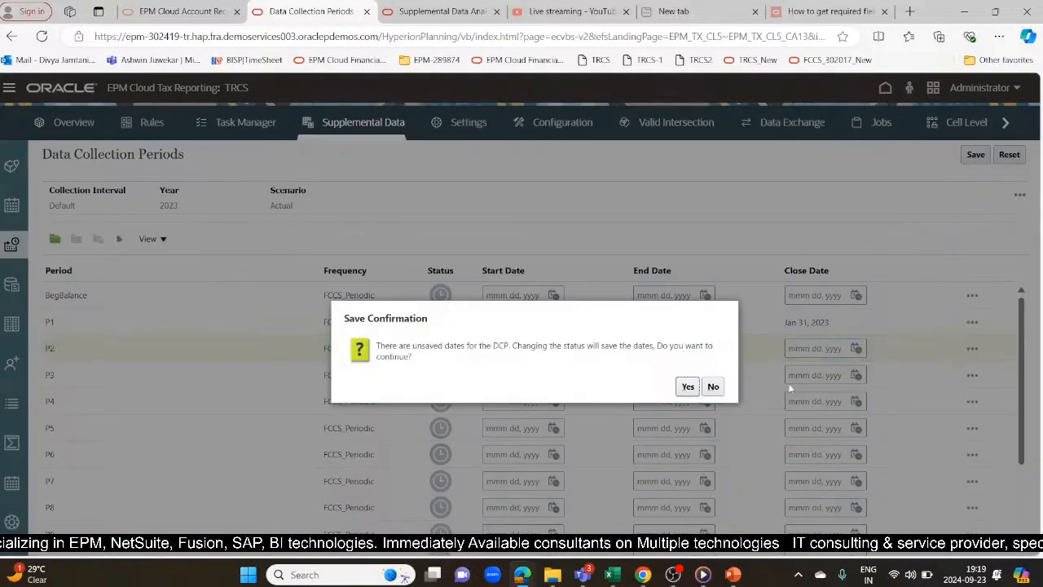
pyautogui.click(688, 386)
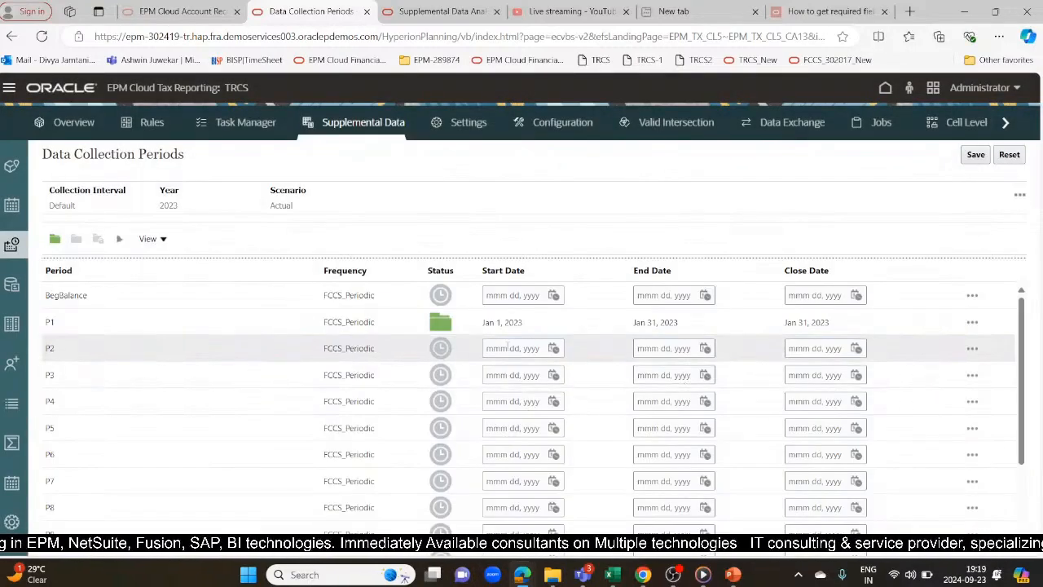
pyautogui.click(975, 155)
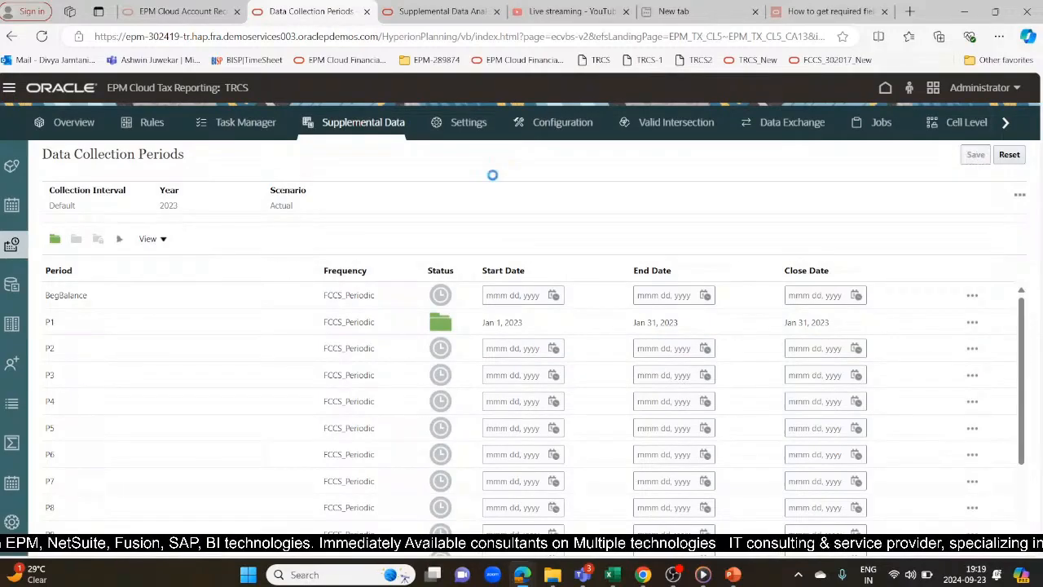
# Step: Open the Investment Details collection and review its properties and its full attribute list
pyautogui.click(12, 283)
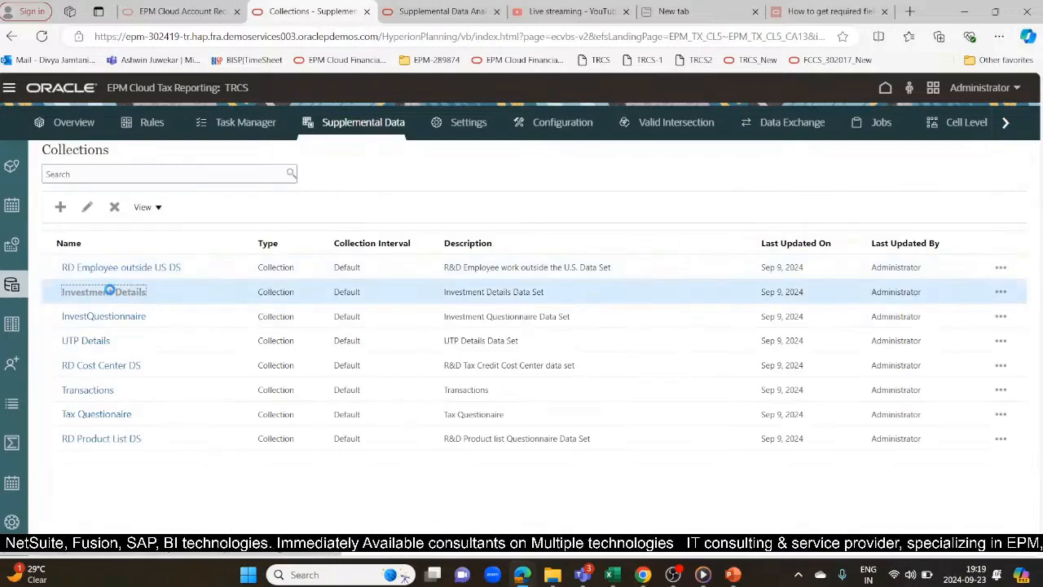
pyautogui.click(109, 292)
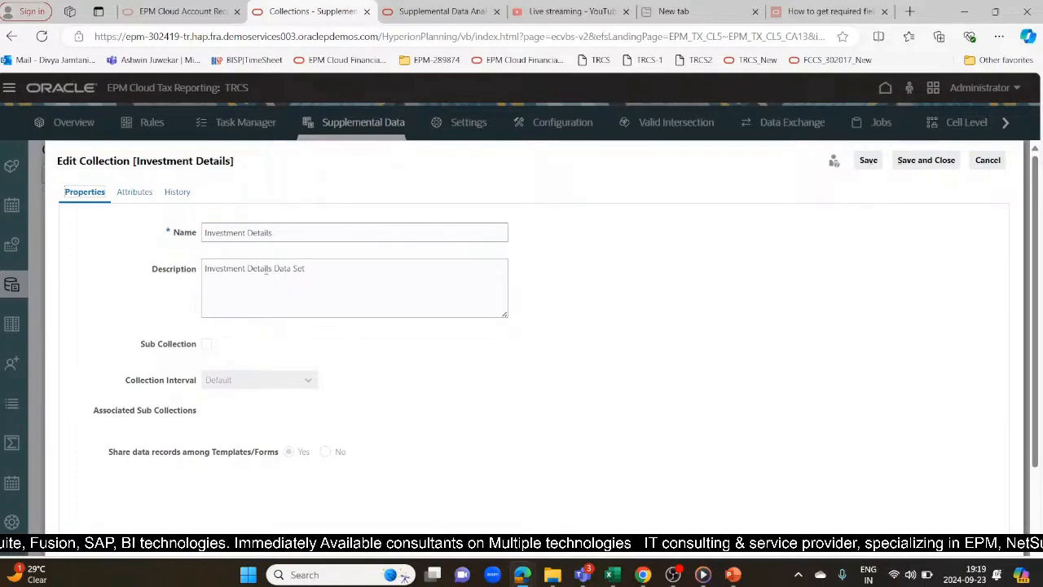
pyautogui.click(134, 193)
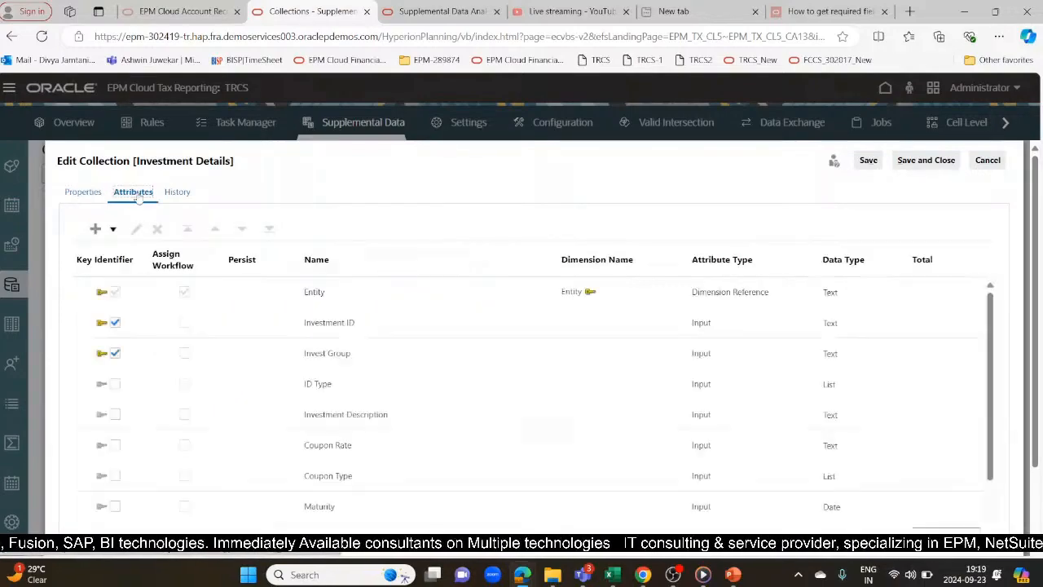
pyautogui.click(83, 193)
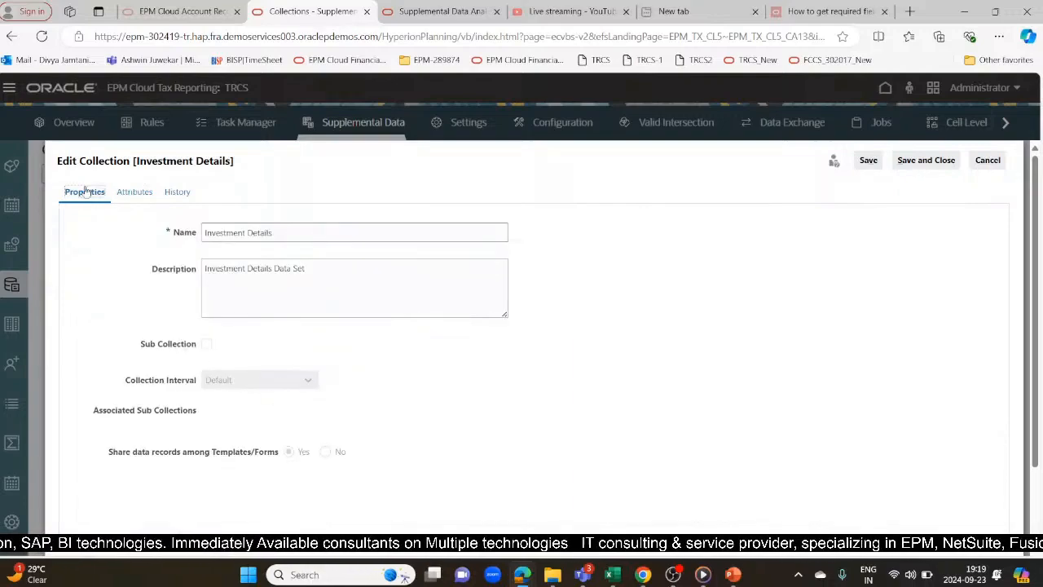
pyautogui.click(137, 194)
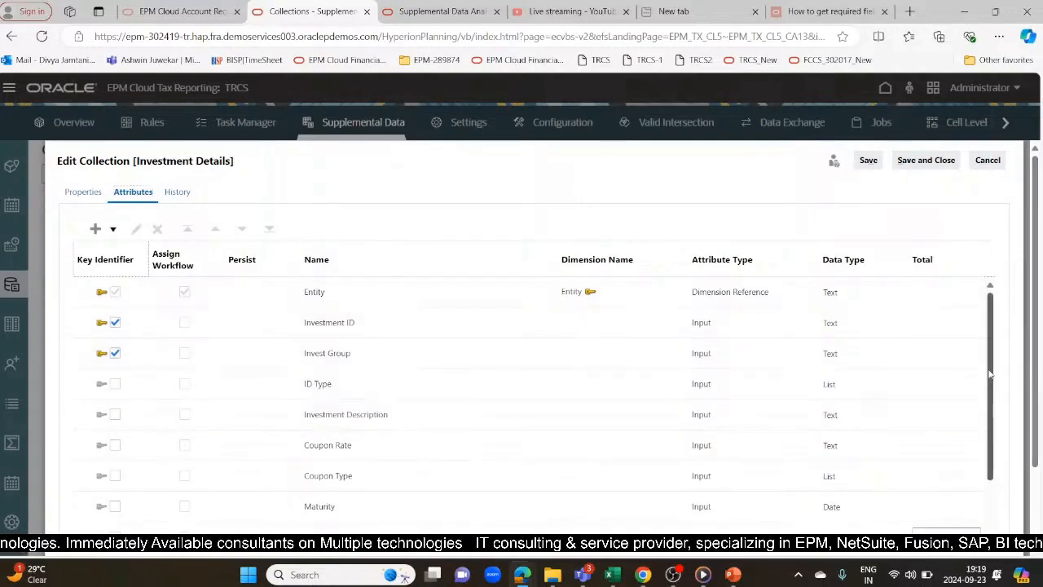
pyautogui.moveTo(990, 374); pyautogui.dragTo(1024, 509)
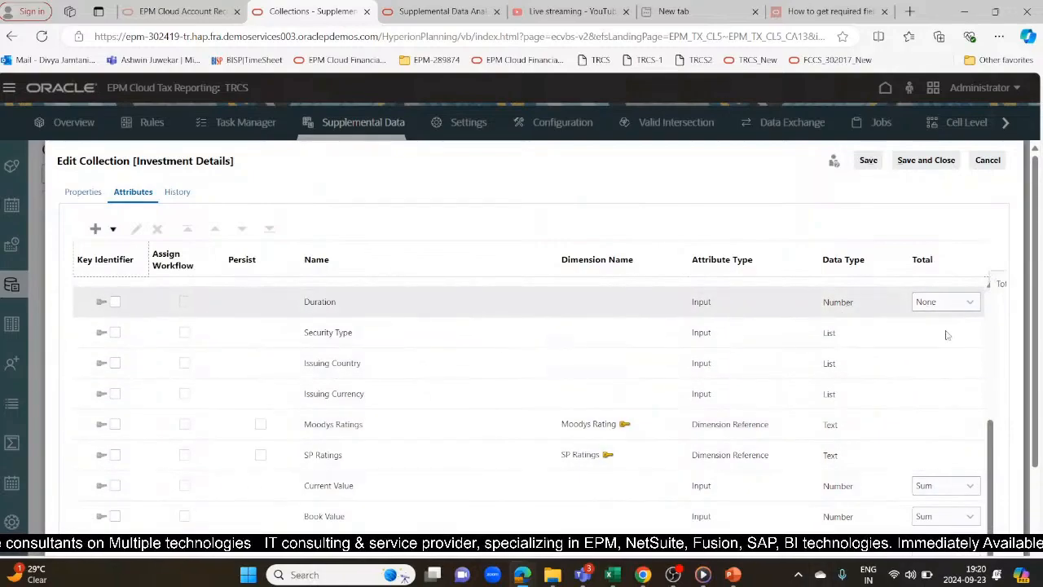
# Step: Examine the Duration attribute's properties, validations and history, and close the attribute and the collection without changes
pyautogui.click(326, 300)
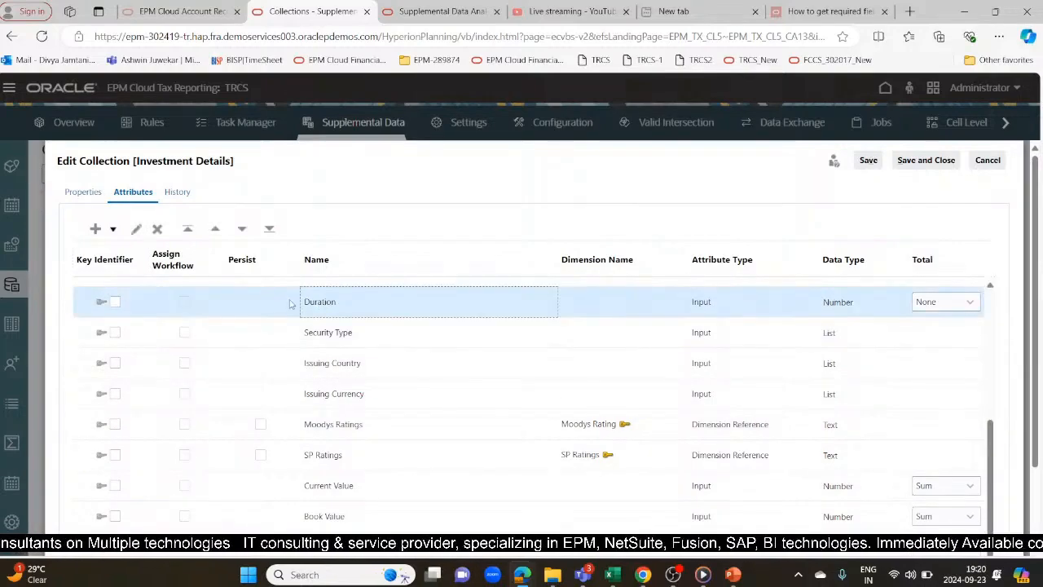
pyautogui.click(136, 232)
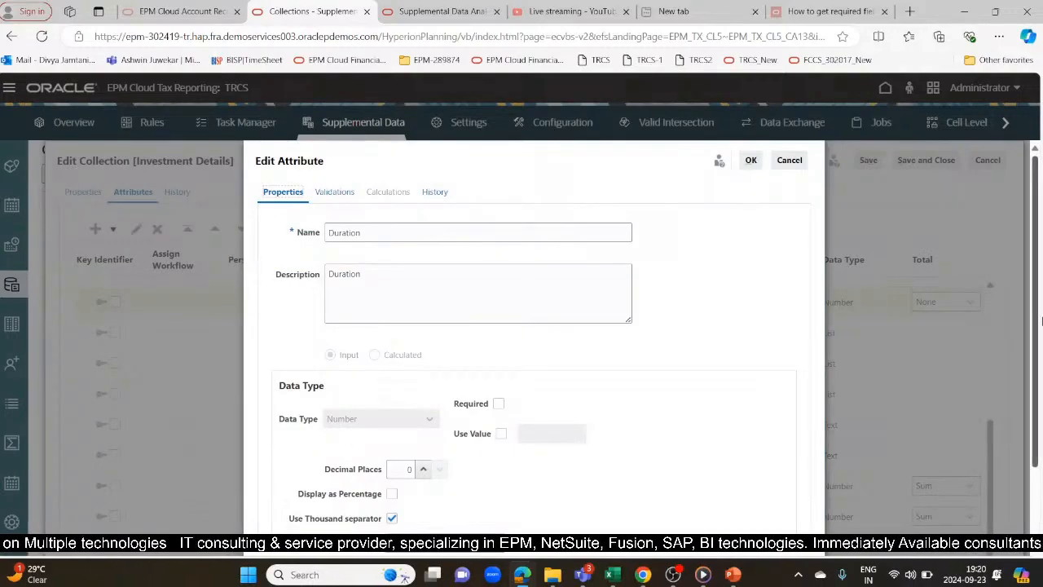
pyautogui.moveTo(1033, 326); pyautogui.dragTo(1039, 397)
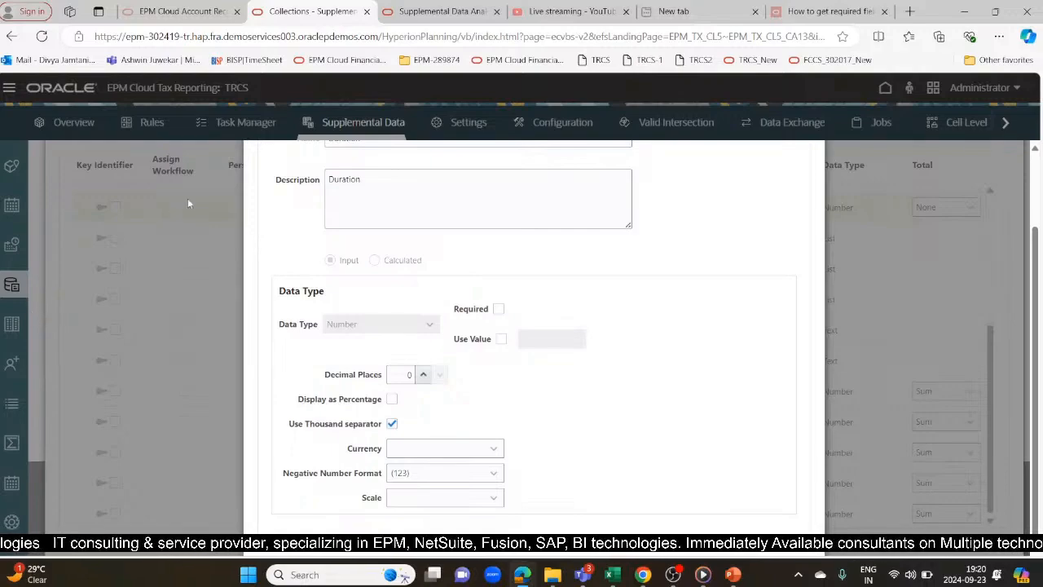
pyautogui.scroll(3, 1038, 259)
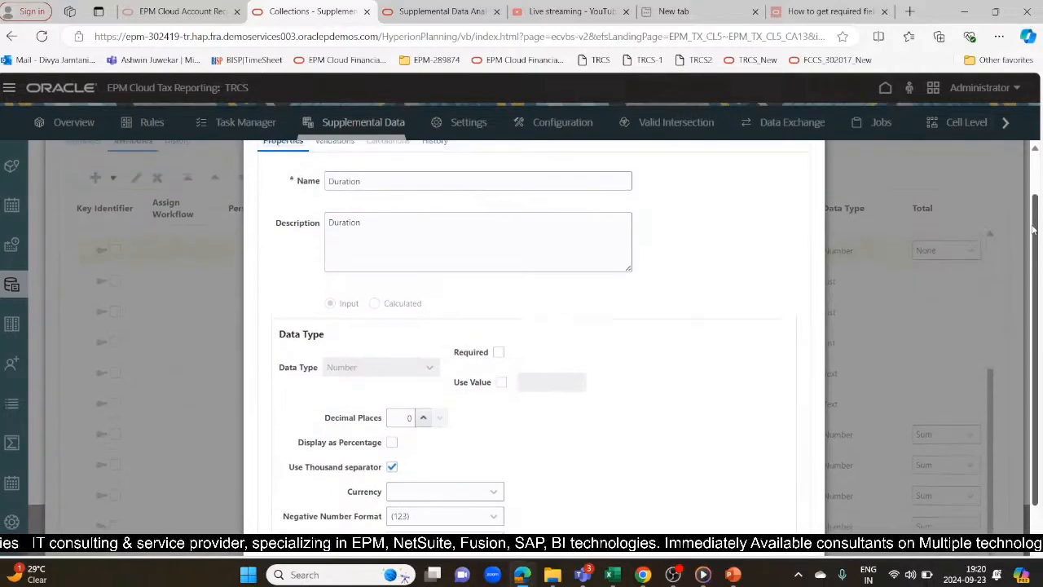
pyautogui.click(345, 191)
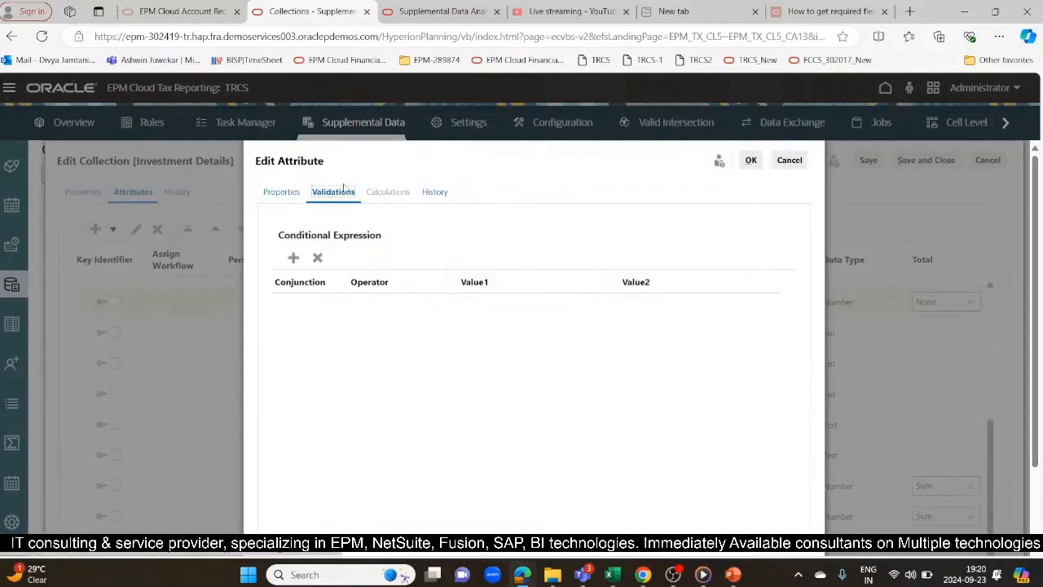
pyautogui.click(436, 193)
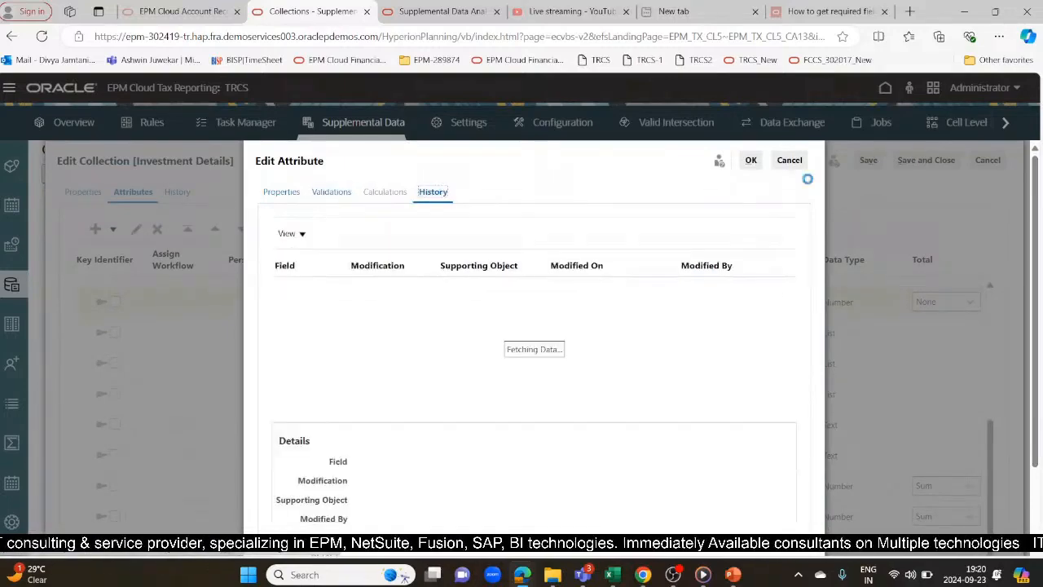
pyautogui.click(787, 160)
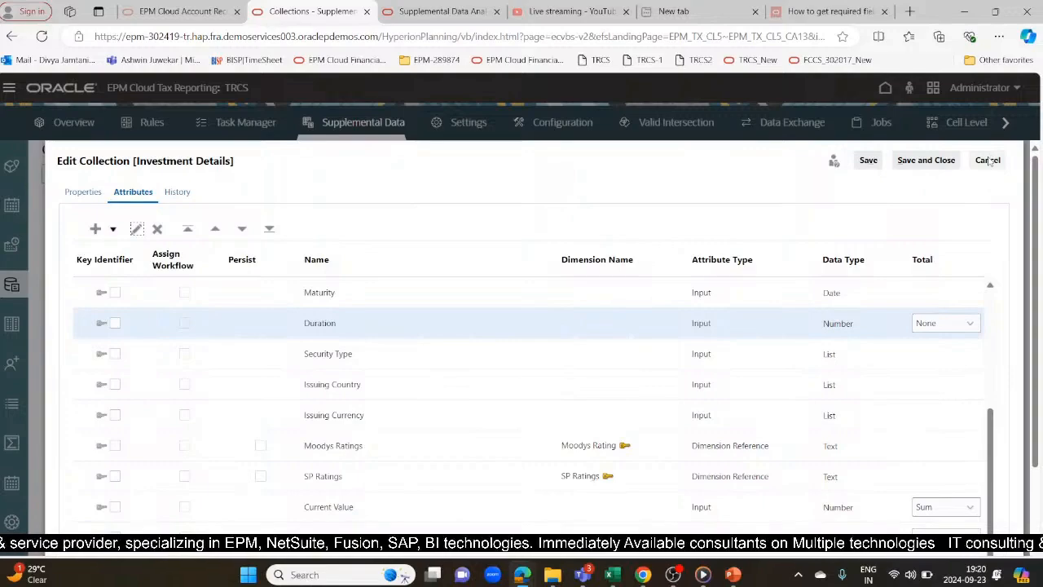
pyautogui.click(994, 166)
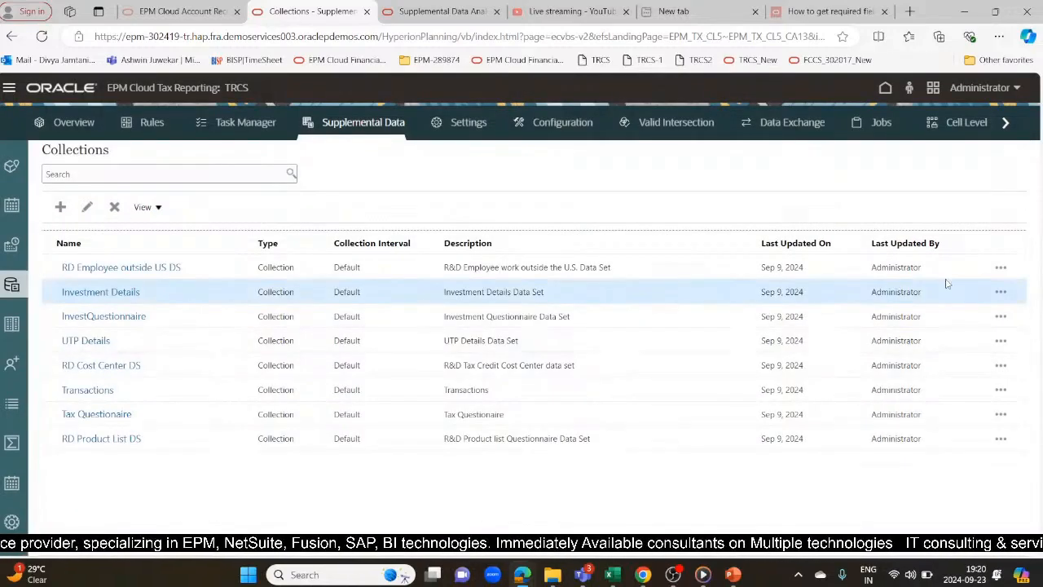
# Step: View the form templates associated with the Investment Details collection
pyautogui.click(1001, 292)
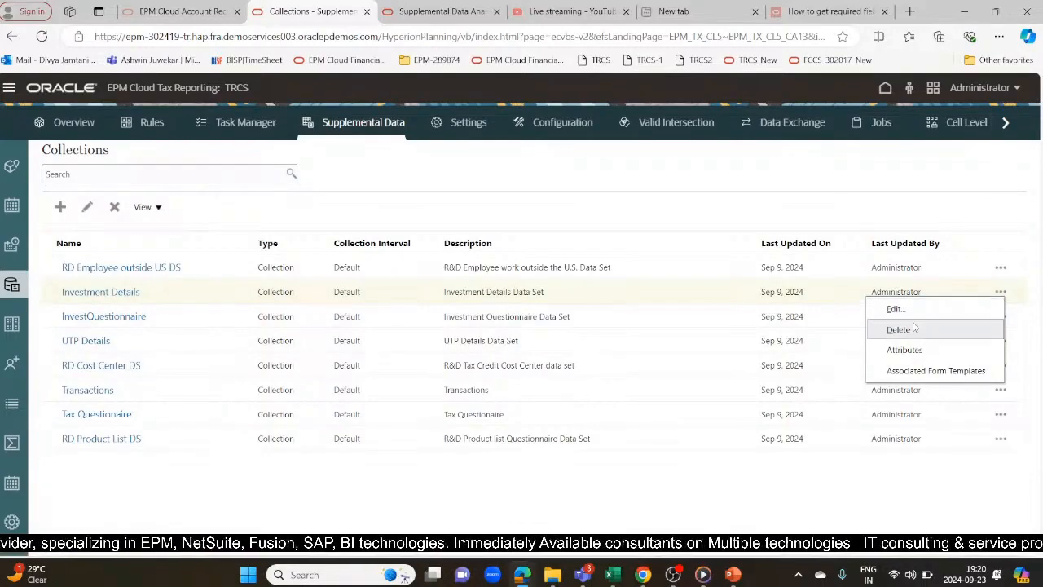
pyautogui.click(914, 373)
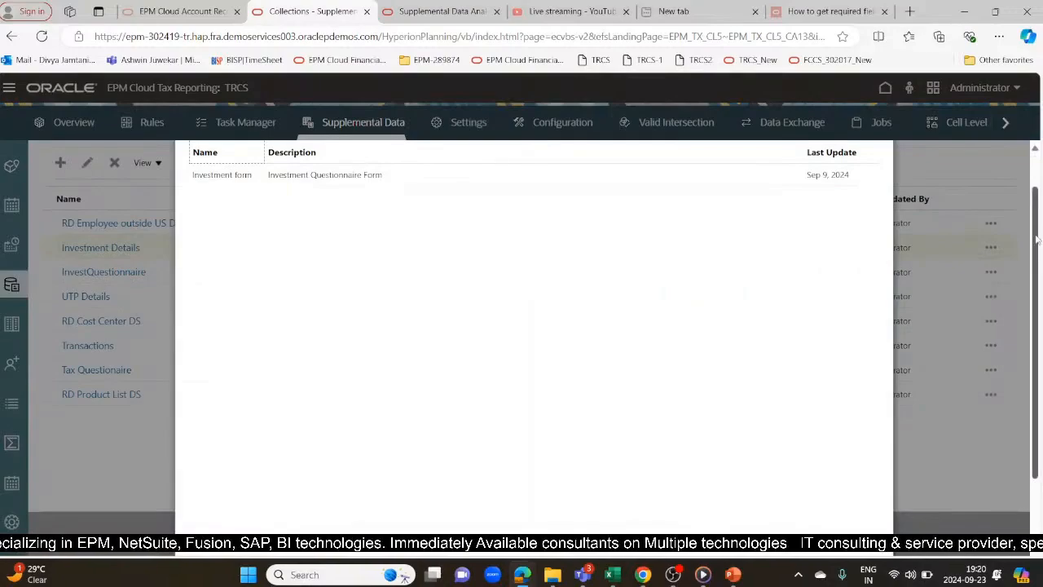
pyautogui.scroll(1, 1036, 239)
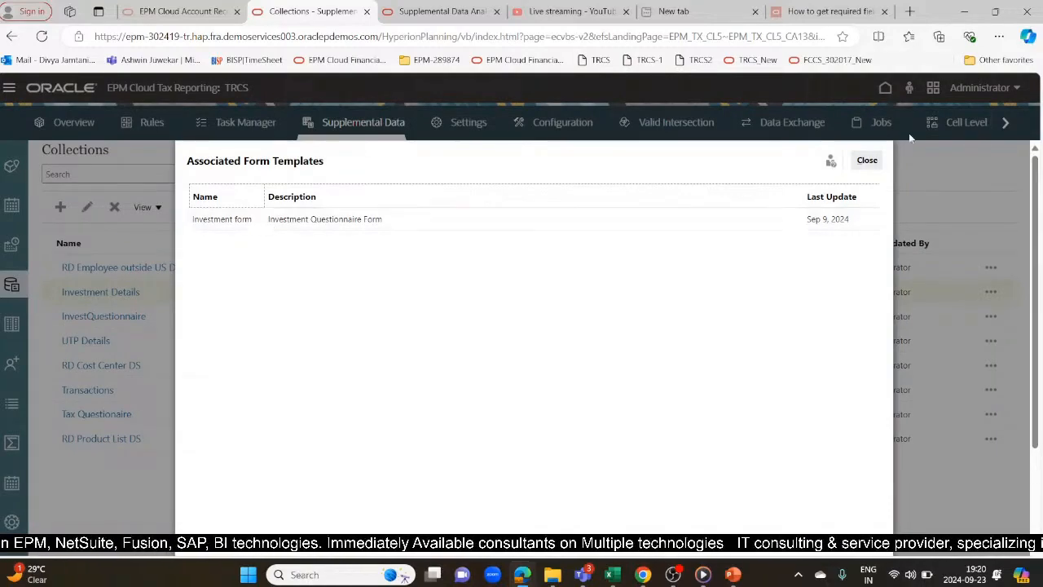
# Step: Close the associated form templates list and open the Investment form template for editing
pyautogui.click(867, 161)
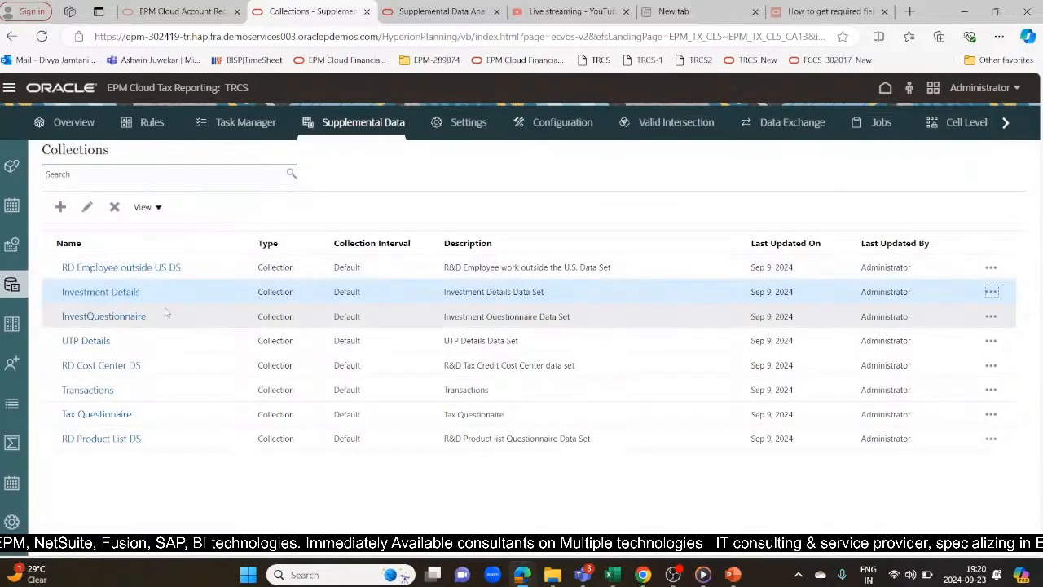
pyautogui.click(11, 324)
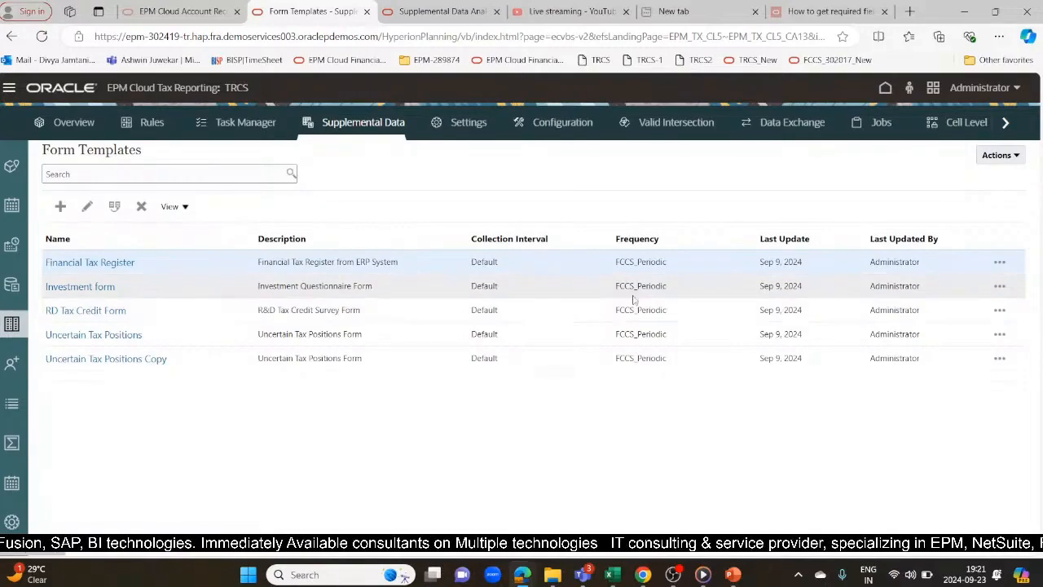
pyautogui.click(999, 287)
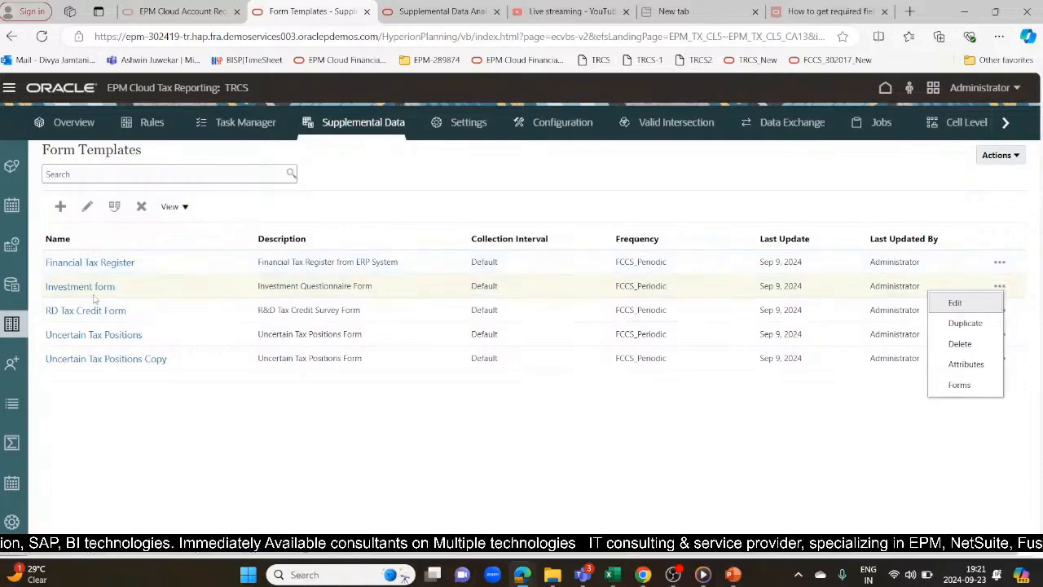
pyautogui.click(106, 286)
pyautogui.click(88, 206)
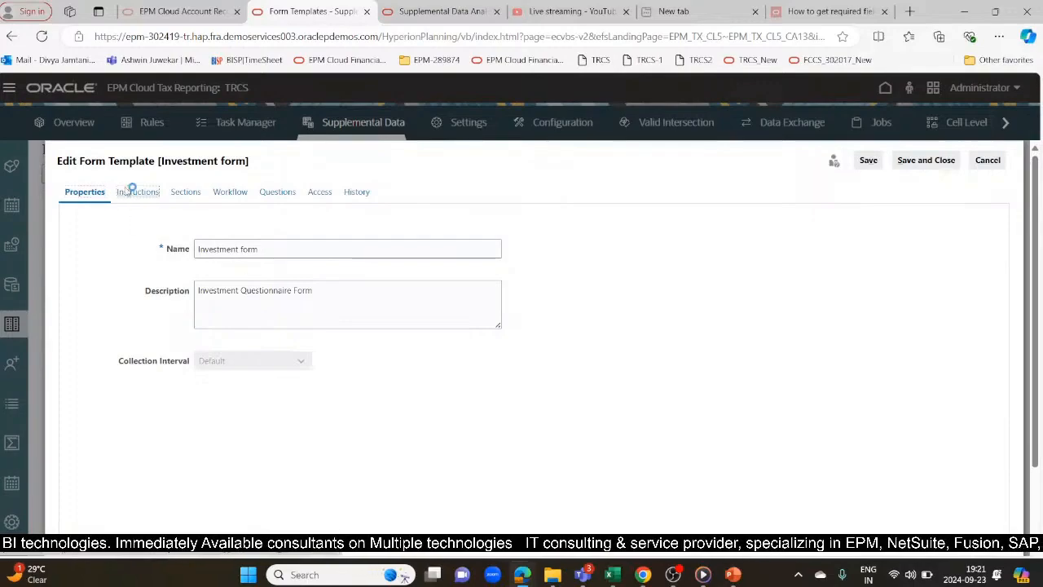
# Step: Review the Investment form template's instructions, sections, workflow, questions and access, and close it without changes
pyautogui.click(124, 194)
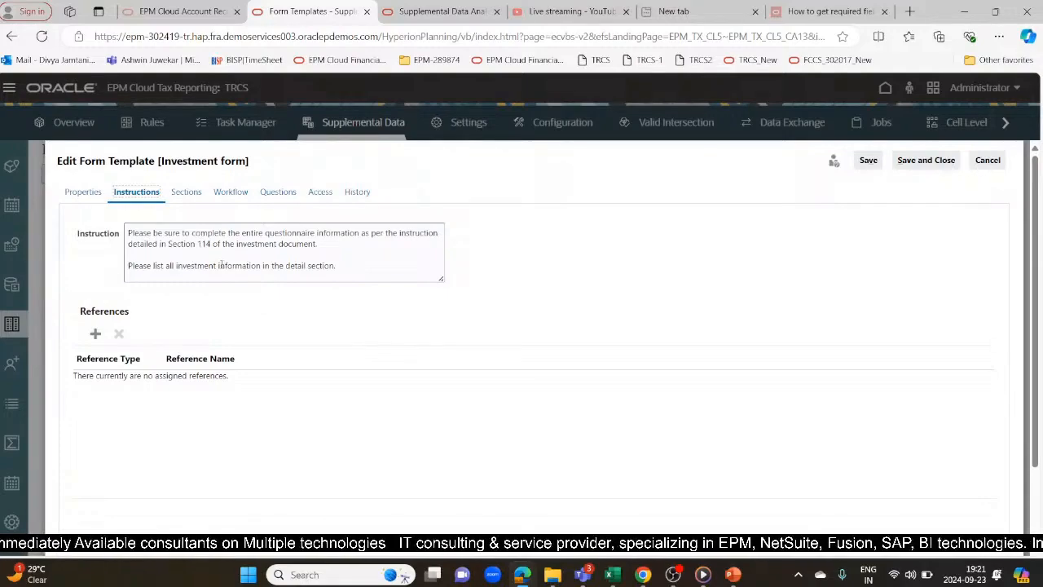
pyautogui.click(187, 193)
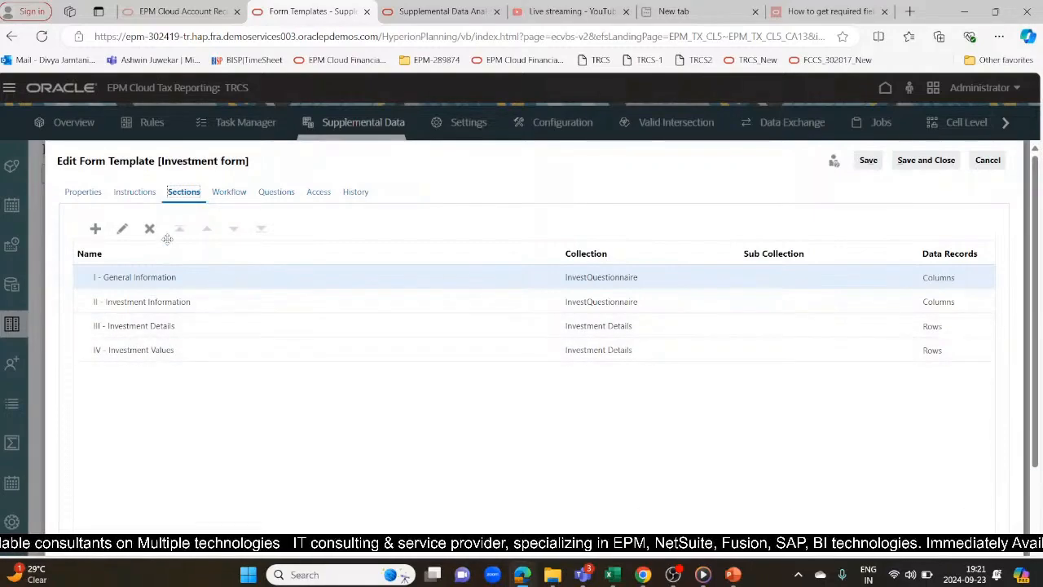
pyautogui.click(240, 192)
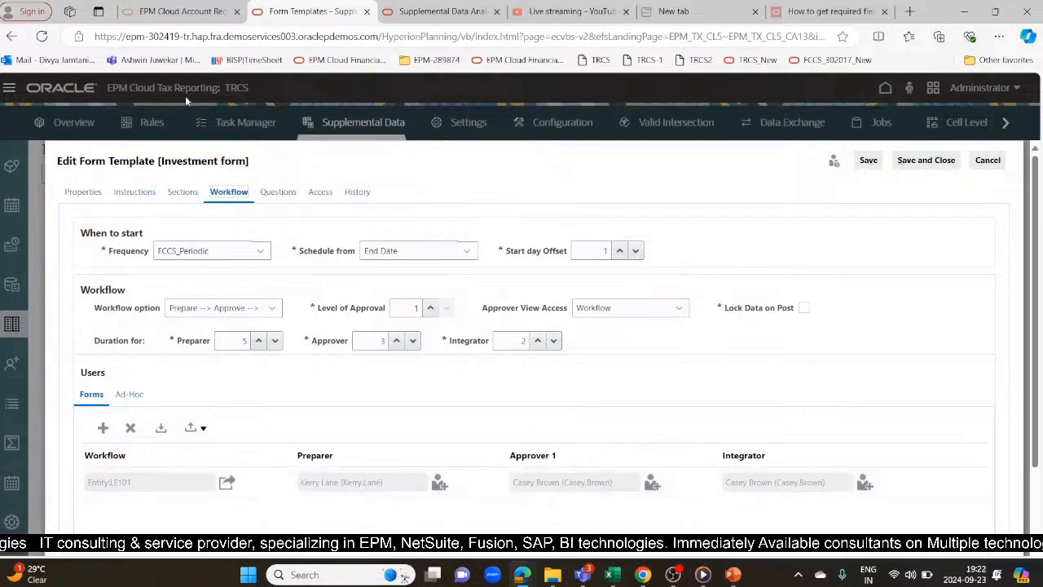
pyautogui.click(276, 193)
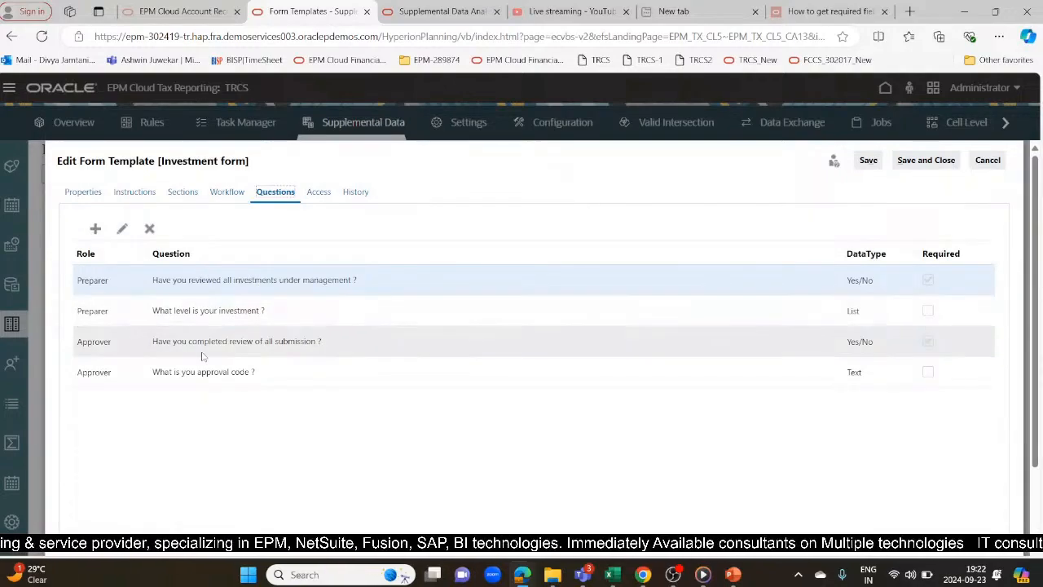
pyautogui.click(319, 190)
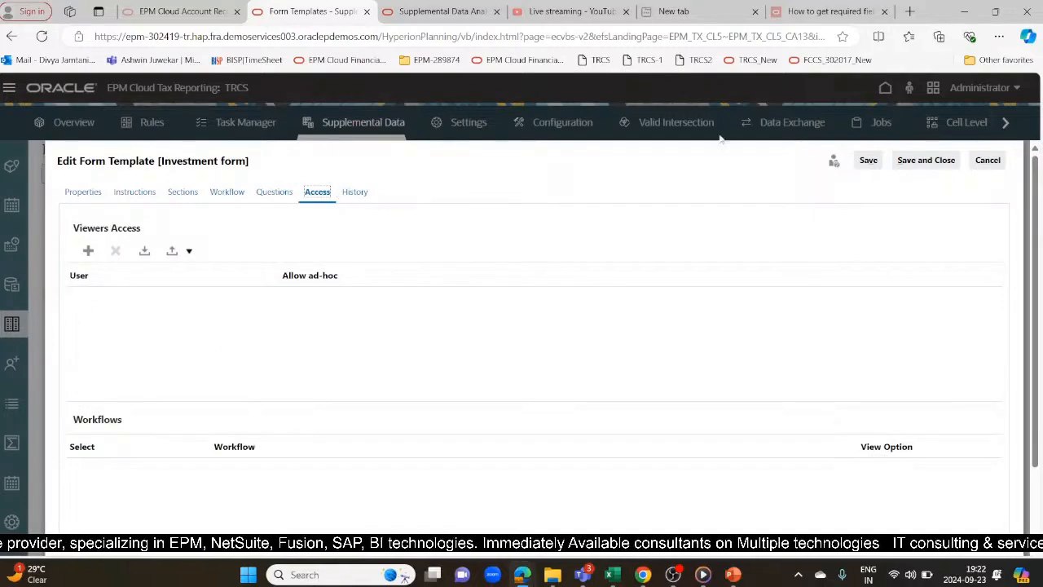
pyautogui.click(988, 162)
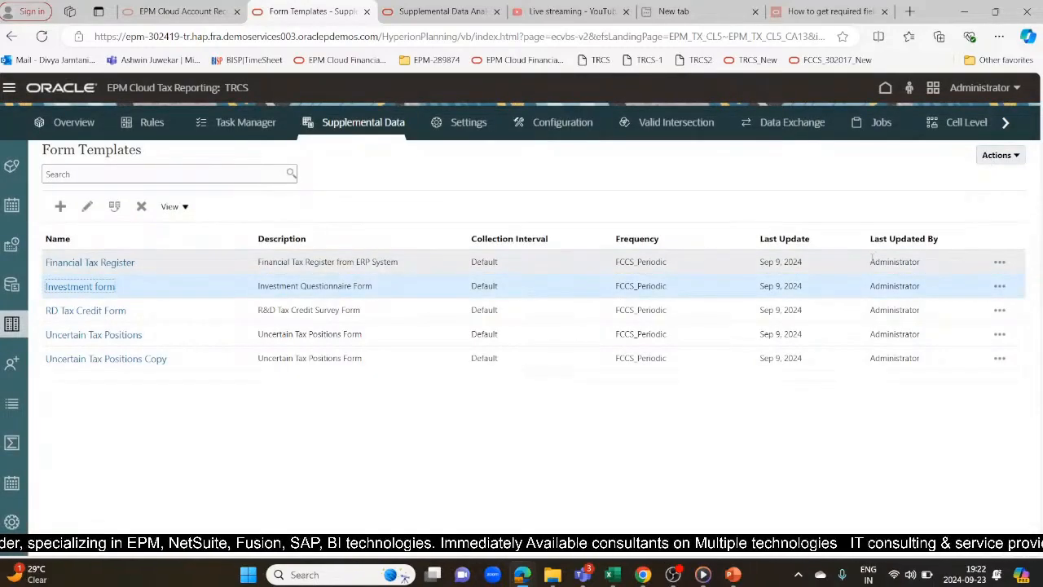
# Step: View the full list of attributes used by the Investment form template and close the list
pyautogui.click(210, 287)
pyautogui.click(1000, 286)
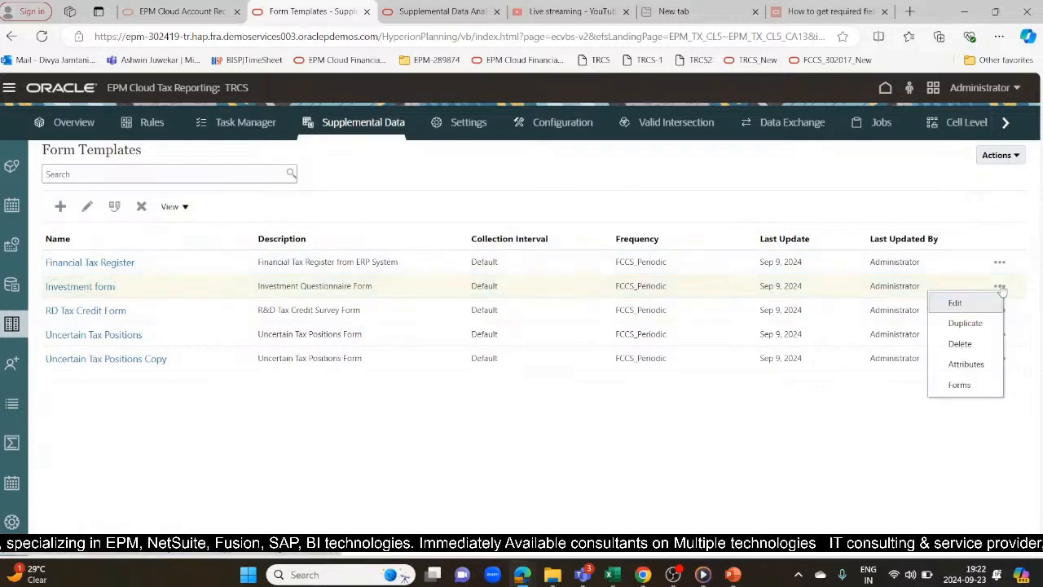
pyautogui.click(966, 367)
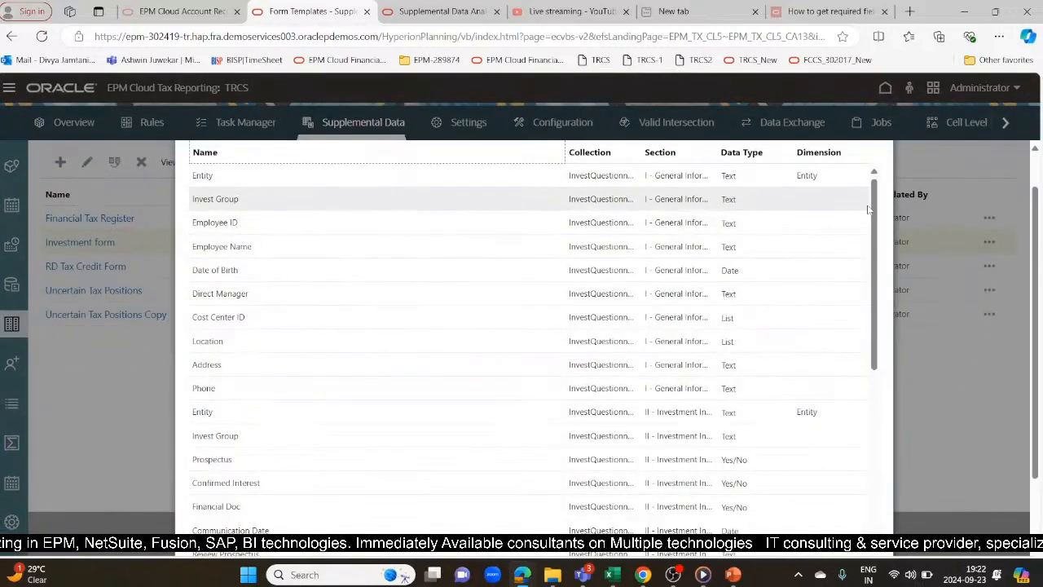
pyautogui.scroll(-3, 867, 360)
pyautogui.scroll(3, 866, 359)
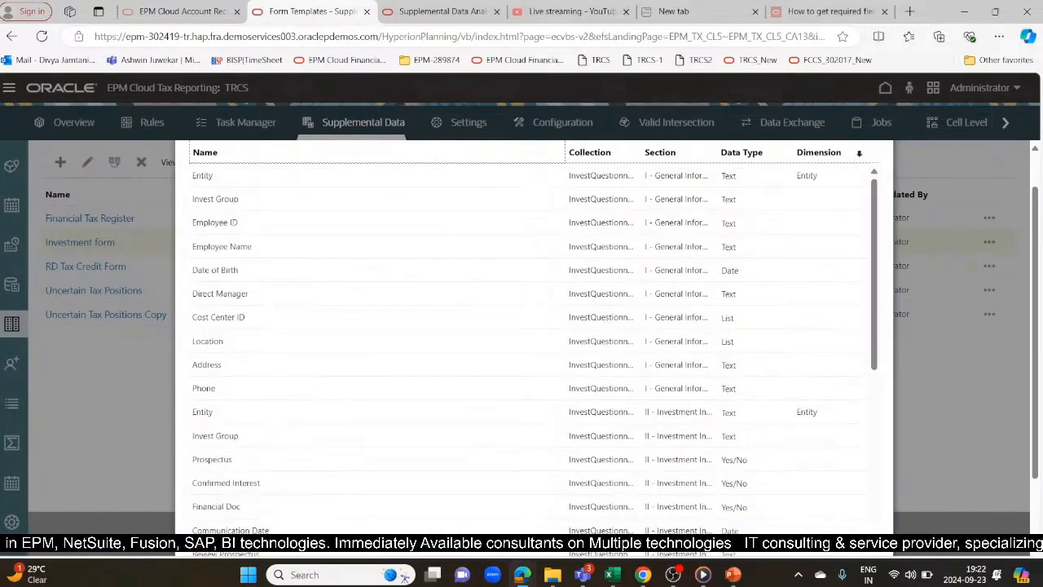
pyautogui.click(1034, 149)
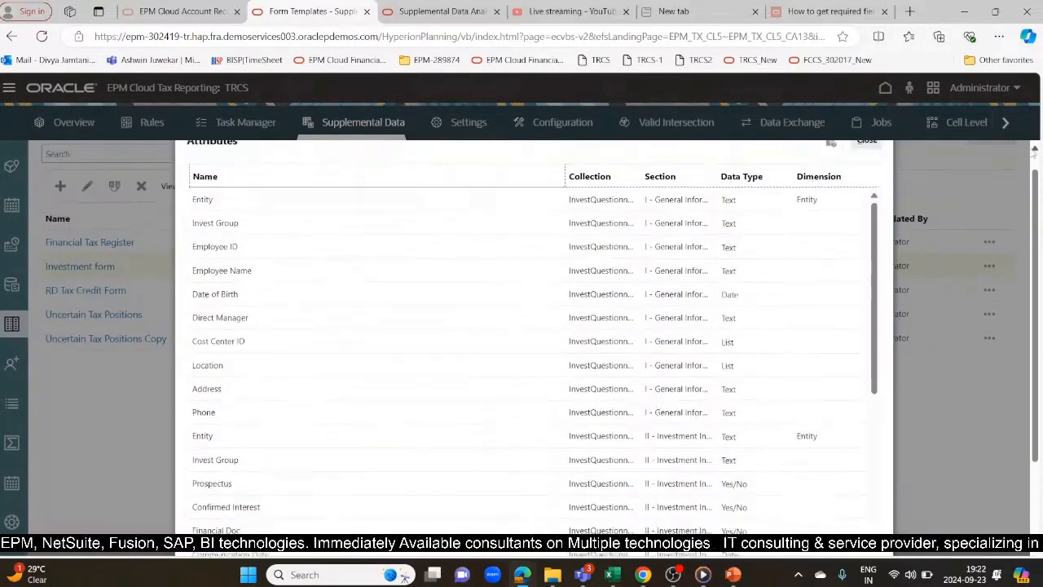
pyautogui.click(870, 165)
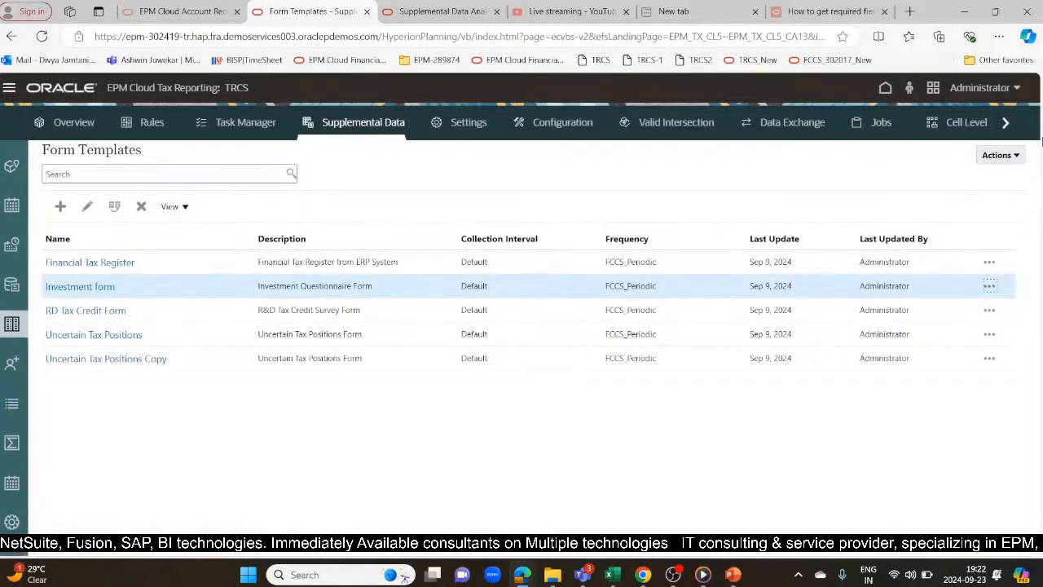
# Step: Deploy the Investment form template to the Default data collection period for year 2023, period P1, scenario Actual
pyautogui.click(1007, 156)
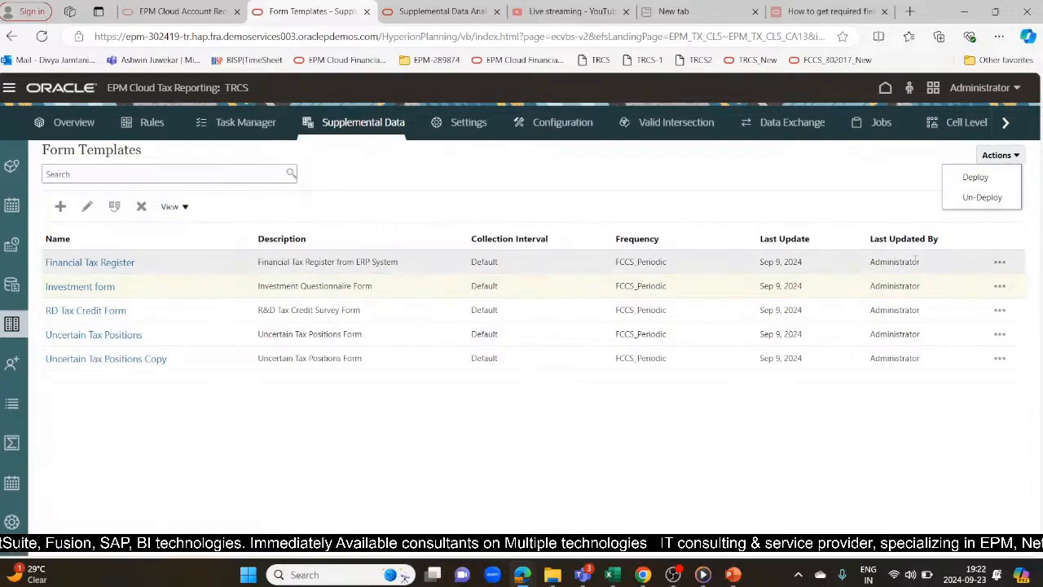
pyautogui.click(885, 285)
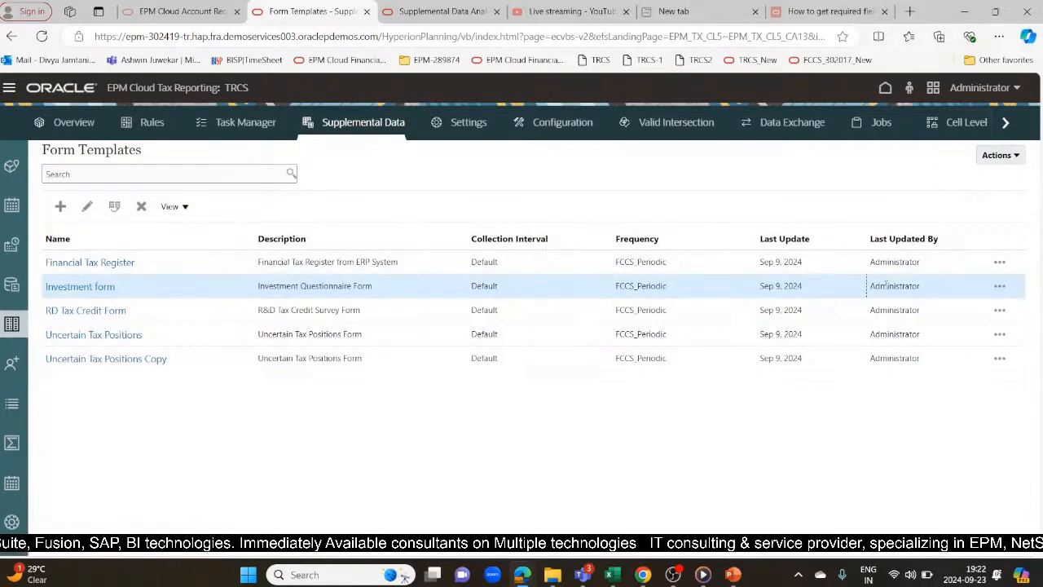
pyautogui.click(1014, 157)
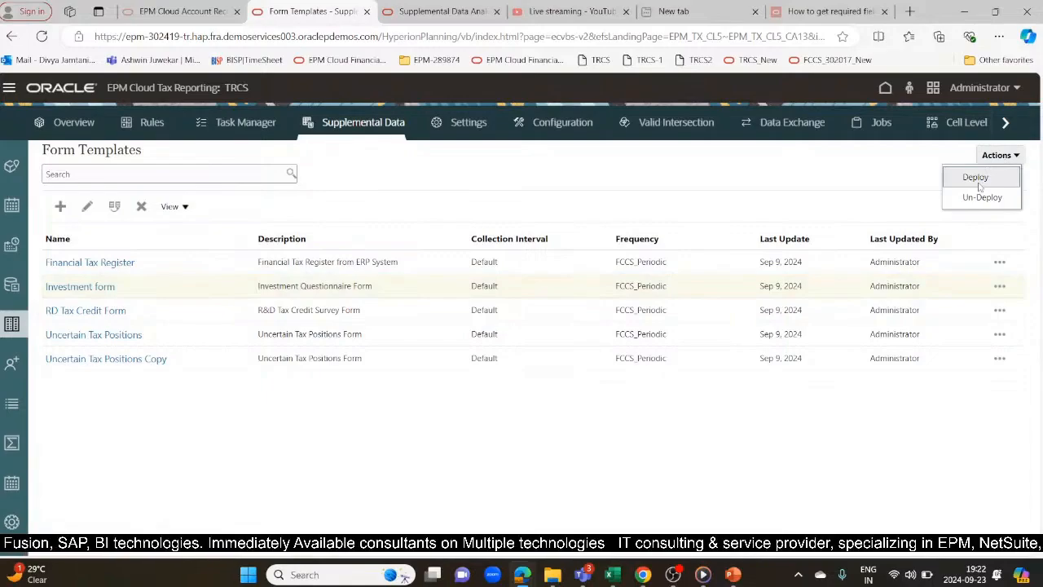
pyautogui.click(978, 179)
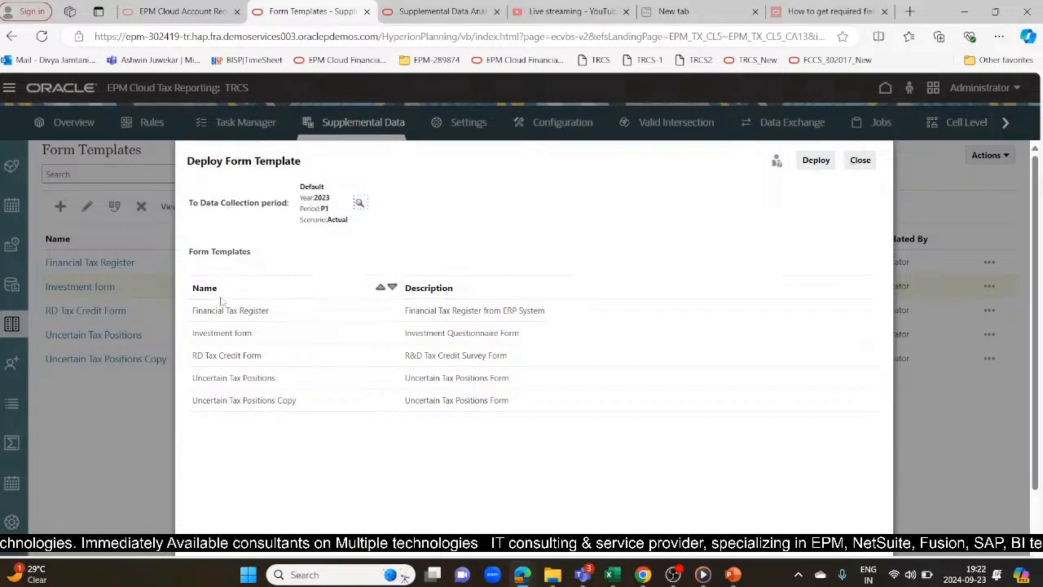
pyautogui.click(244, 331)
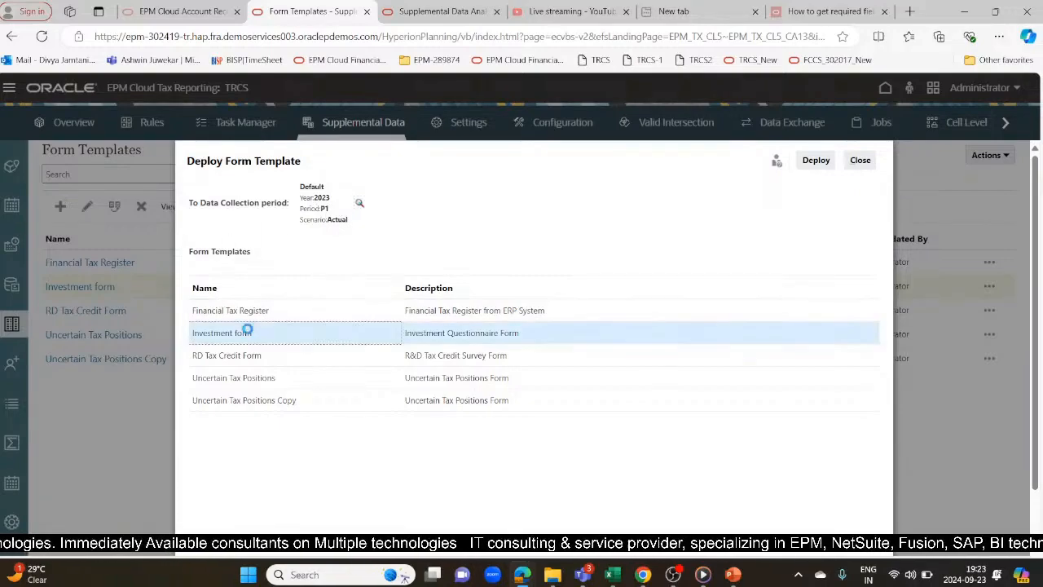
pyautogui.click(816, 159)
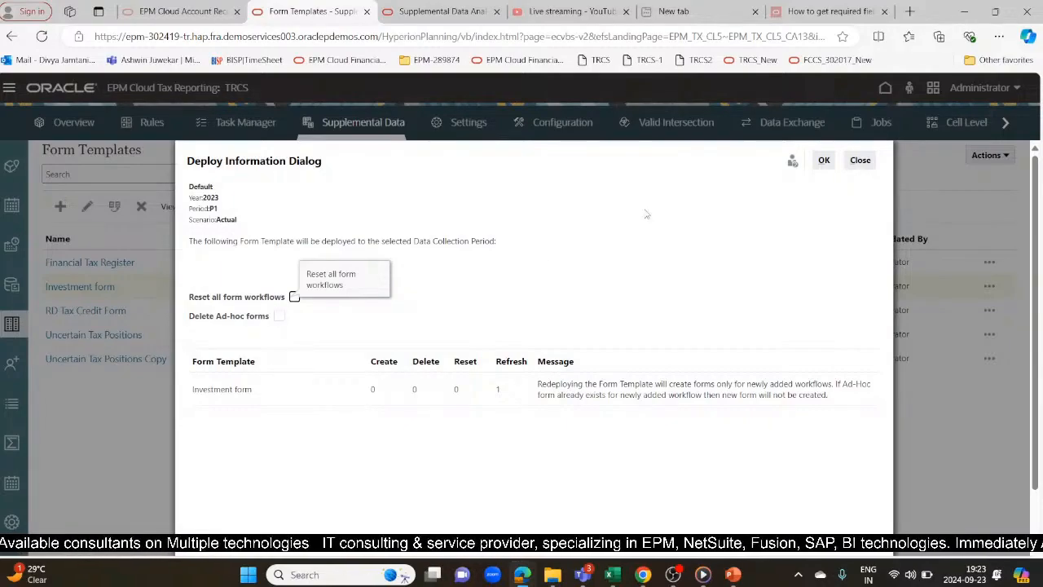
pyautogui.click(824, 161)
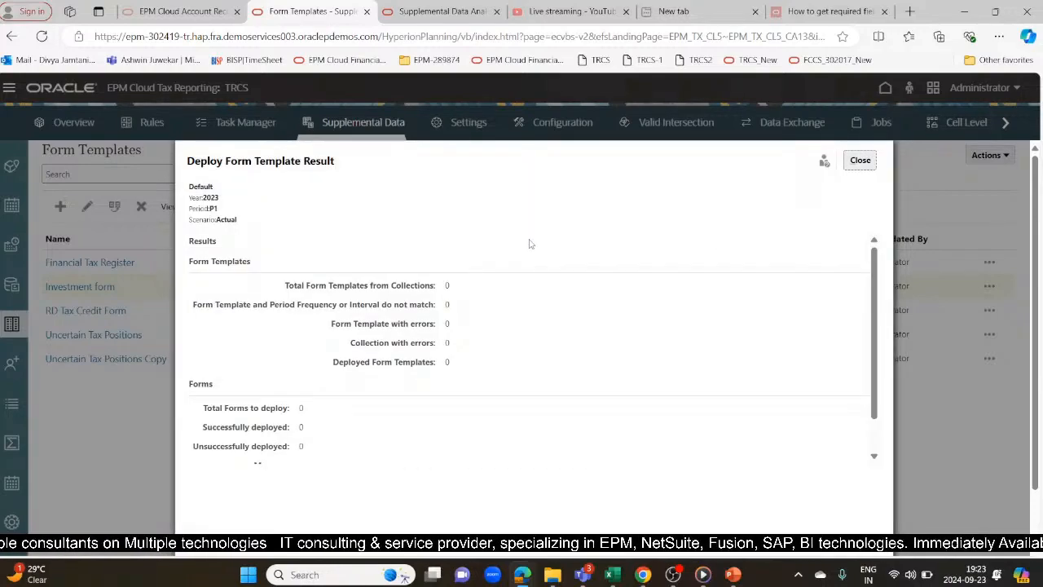
# Step: Read the deployment result through to its message and progress, and close the deployment dialogs
pyautogui.click(877, 444)
pyautogui.moveTo(878, 444); pyautogui.dragTo(880, 448)
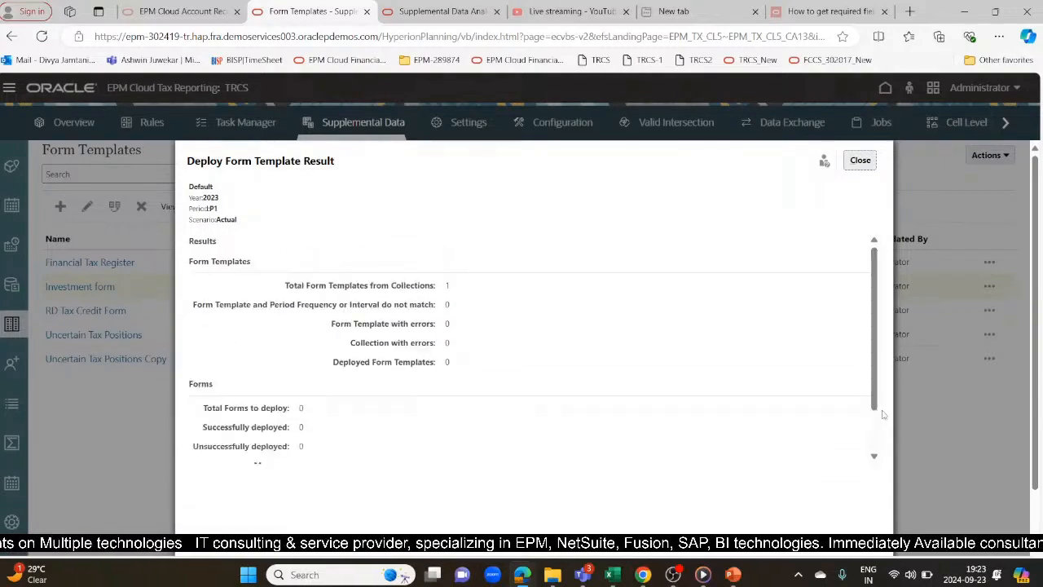
pyautogui.click(875, 456)
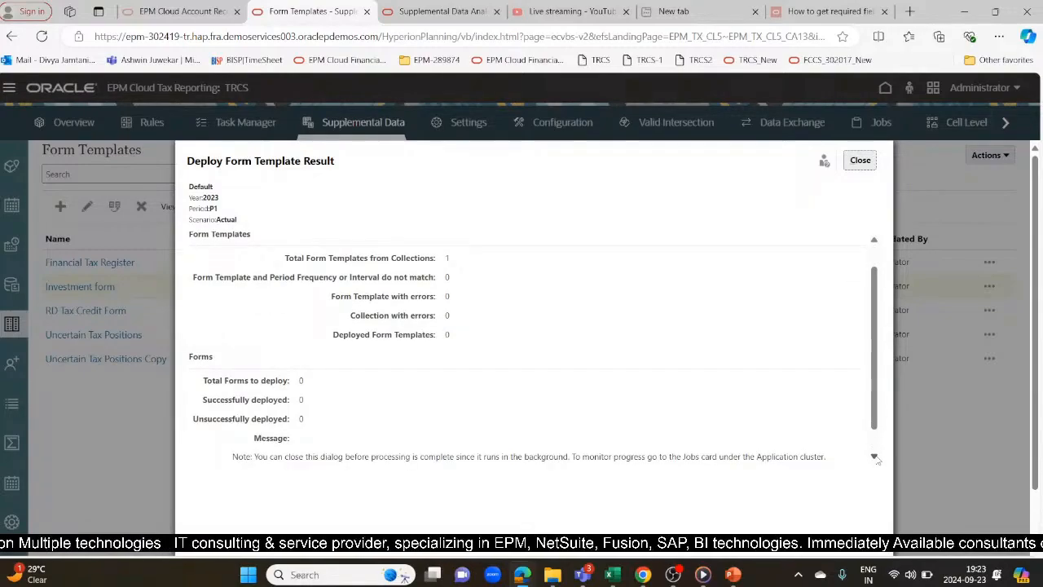
pyautogui.click(875, 457)
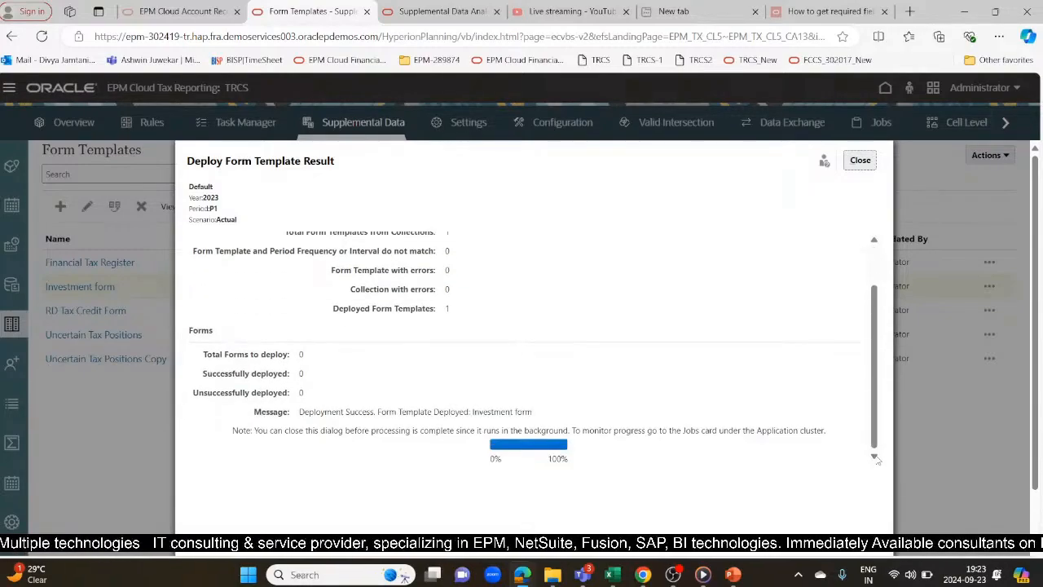
pyautogui.click(863, 160)
pyautogui.click(863, 161)
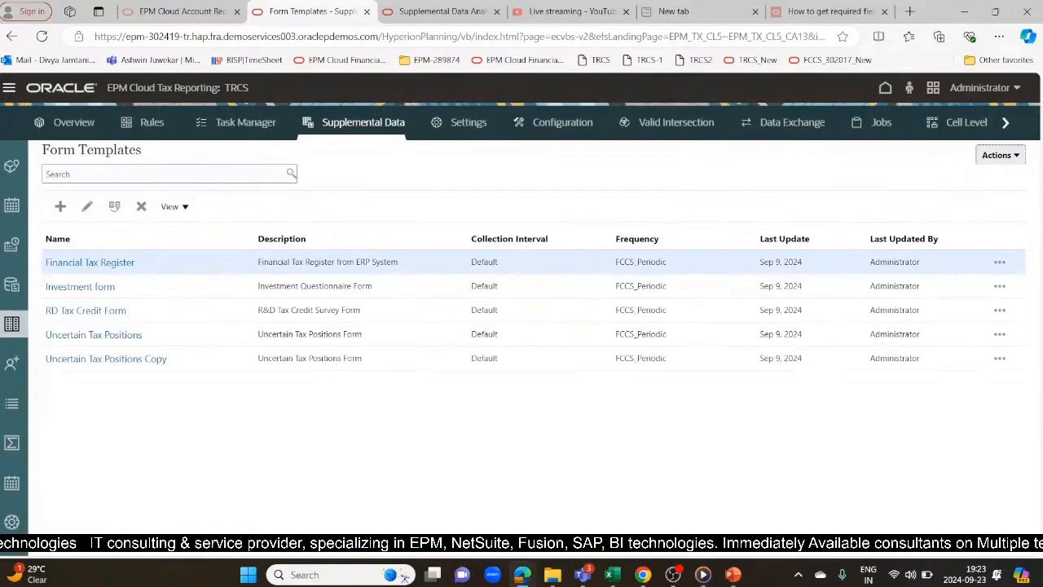
# Step: Revisit the data collection periods and the collections list, and check the actions available for the Investment Details collection
pyautogui.click(10, 245)
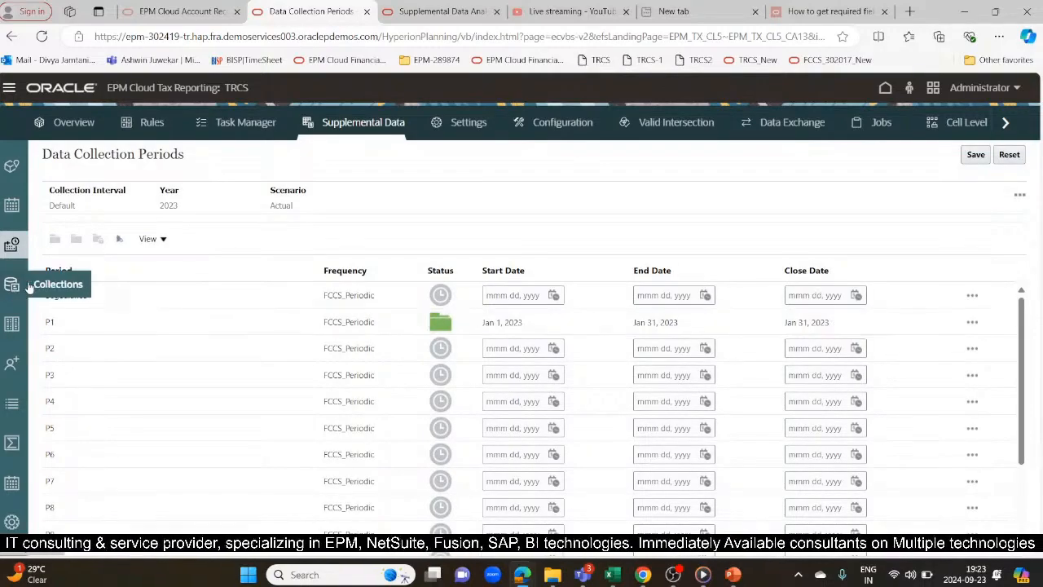
pyautogui.click(27, 285)
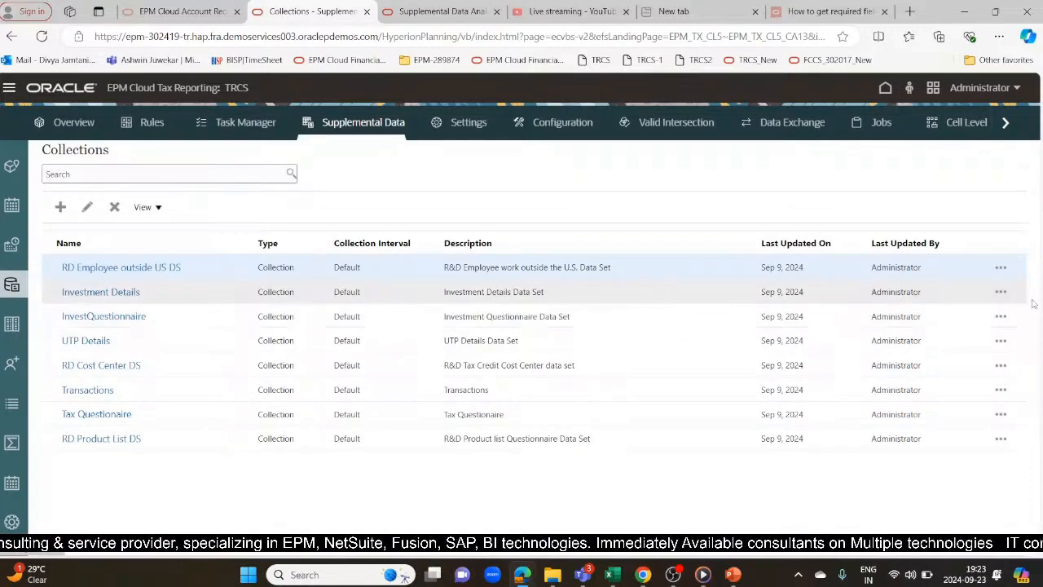
pyautogui.click(1008, 293)
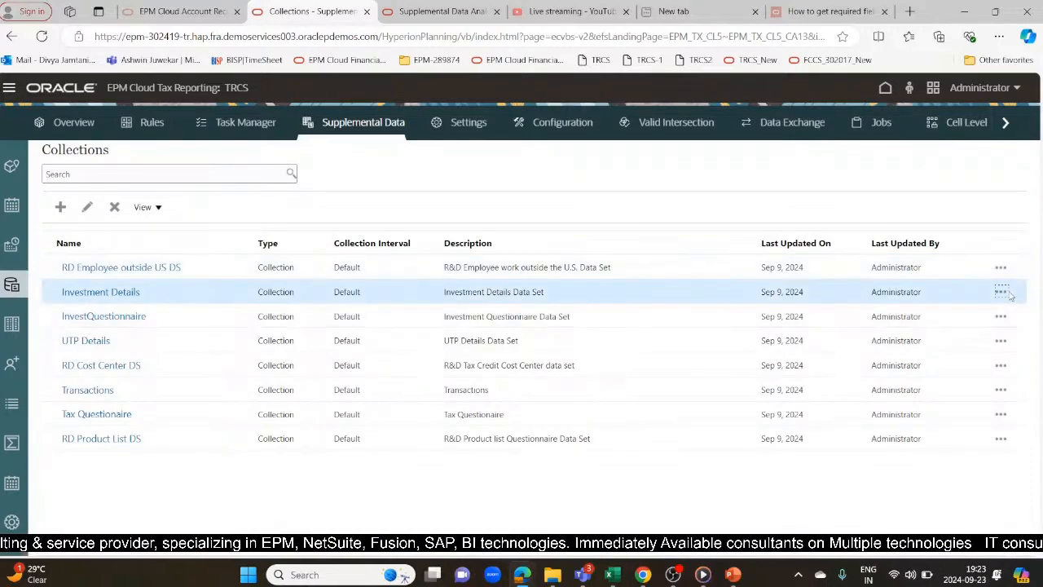
pyautogui.click(1001, 293)
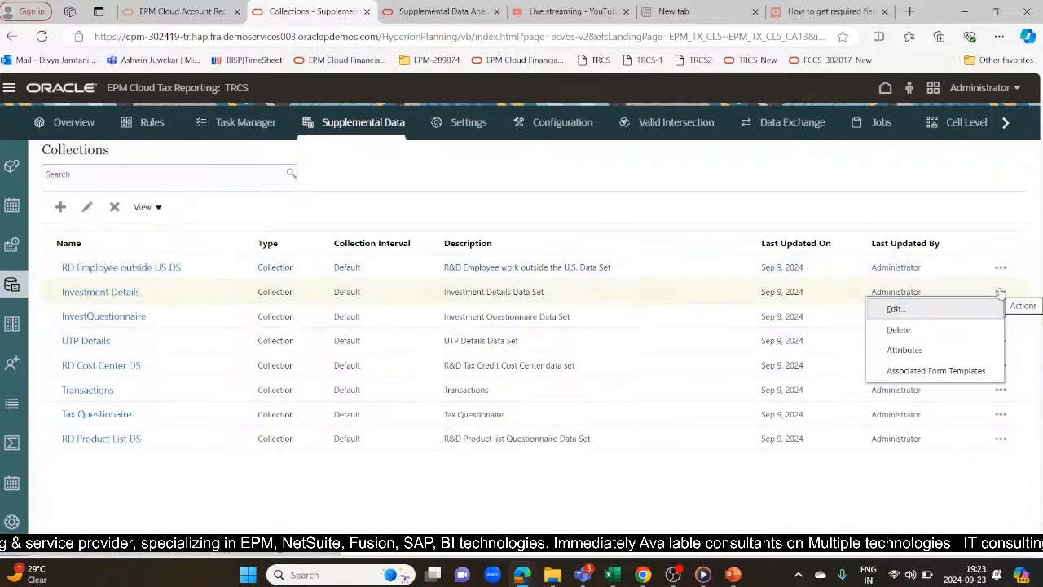
pyautogui.click(749, 497)
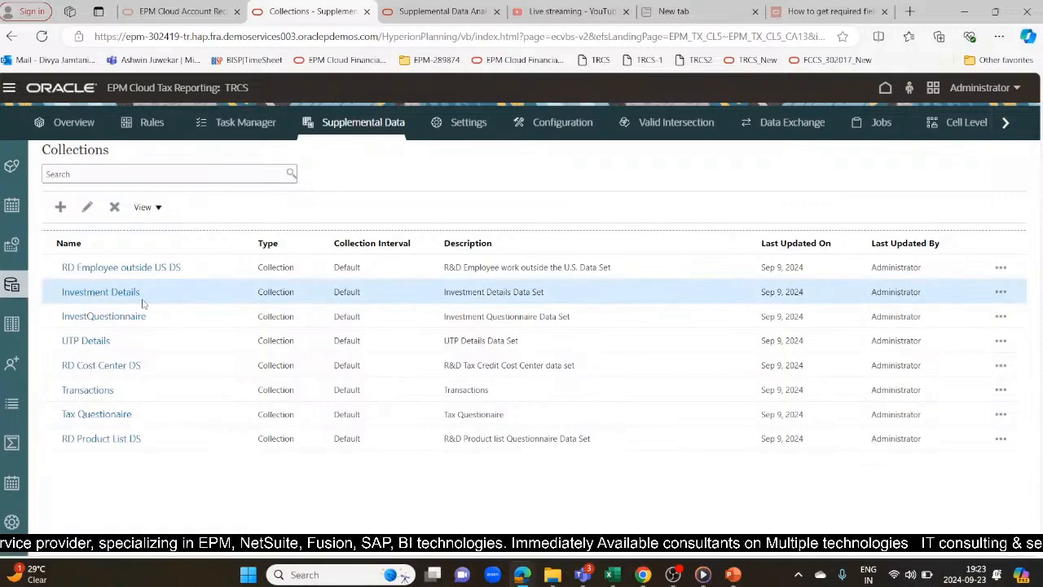
# Step: View the form templates and filters lists, look at the Supplemental Data Analysis page, and return to the filters
pyautogui.click(10, 325)
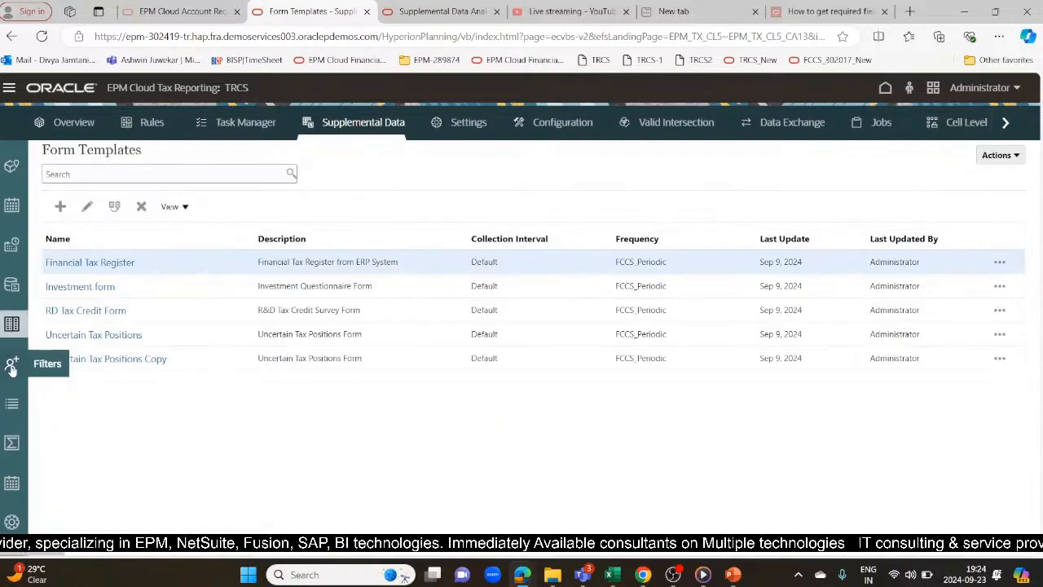
pyautogui.click(11, 368)
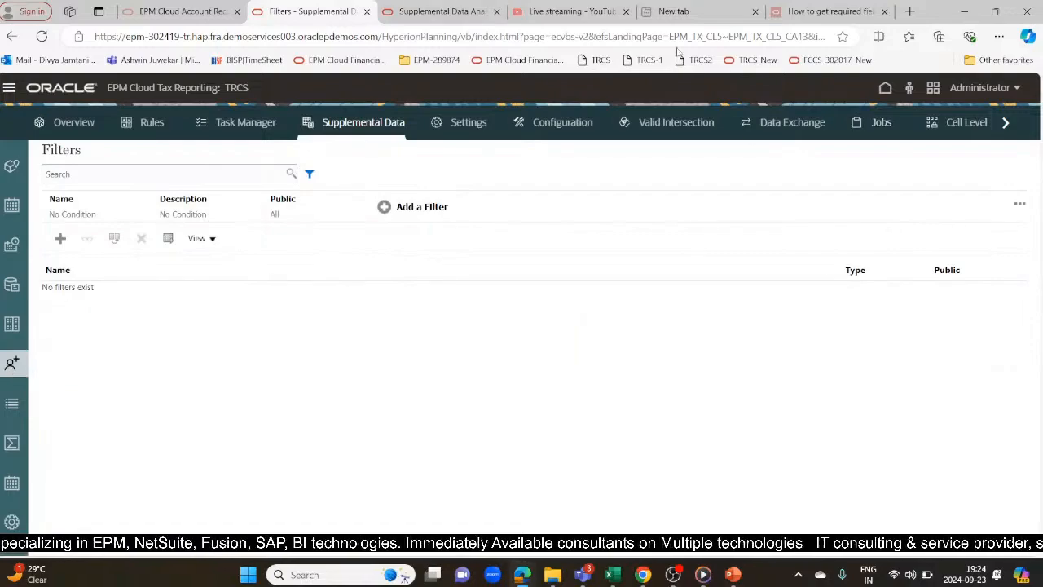
pyautogui.click(447, 11)
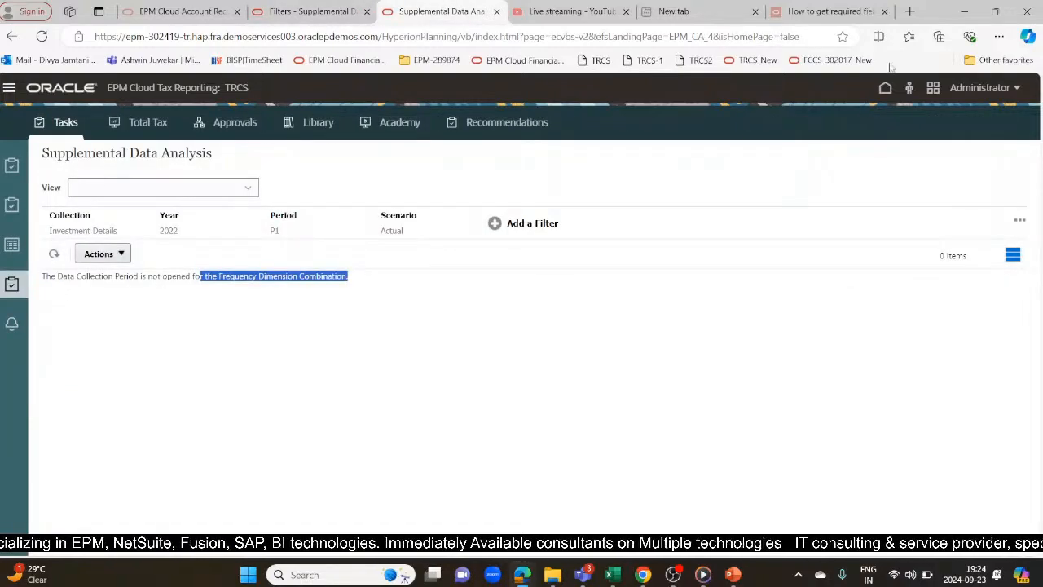
pyautogui.click(329, 10)
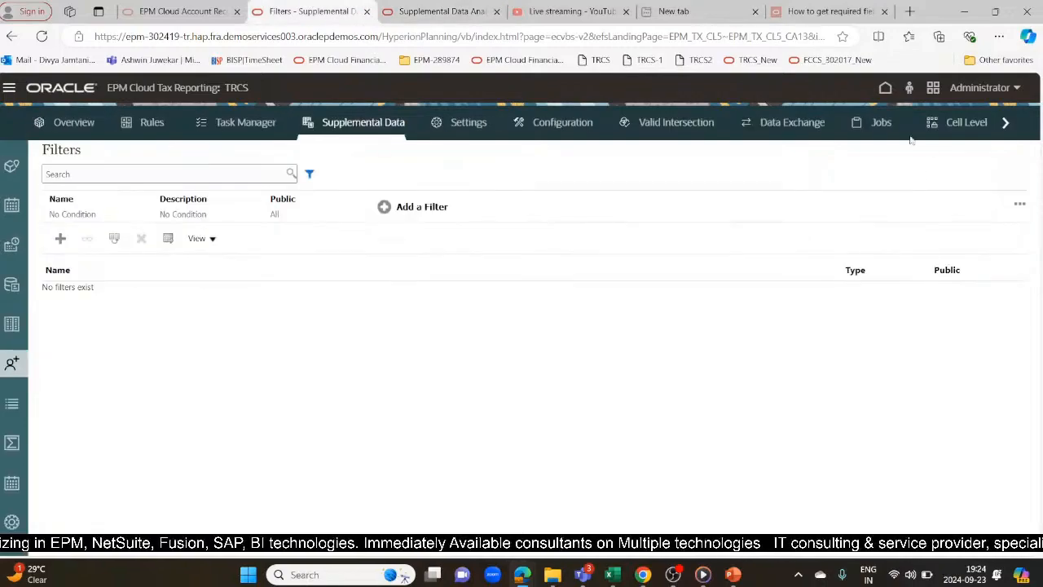
# Step: Go back to the home page and open the Supplemental Data Analysis page of the Tasks area
pyautogui.click(885, 87)
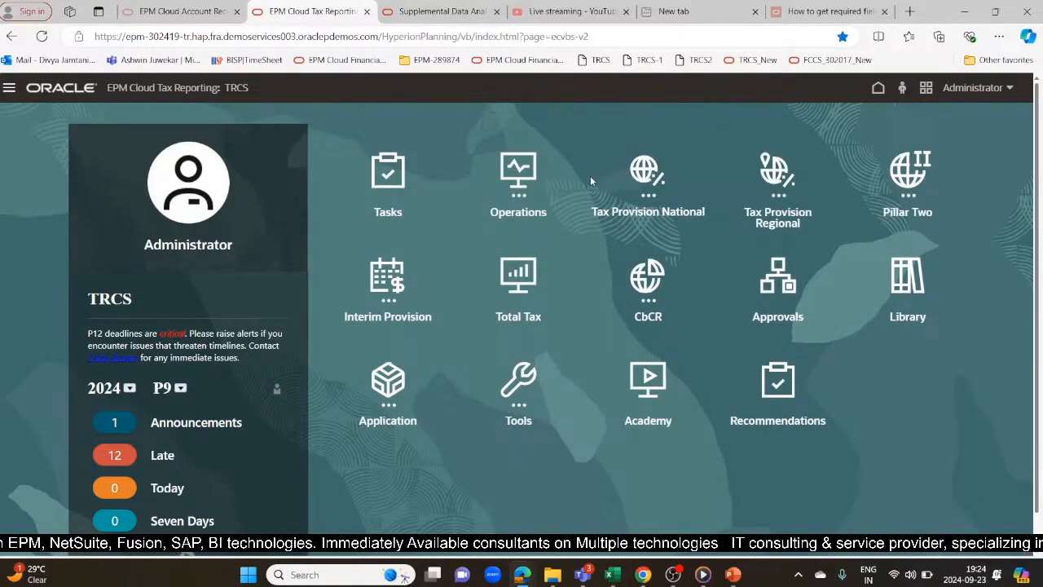
pyautogui.click(632, 193)
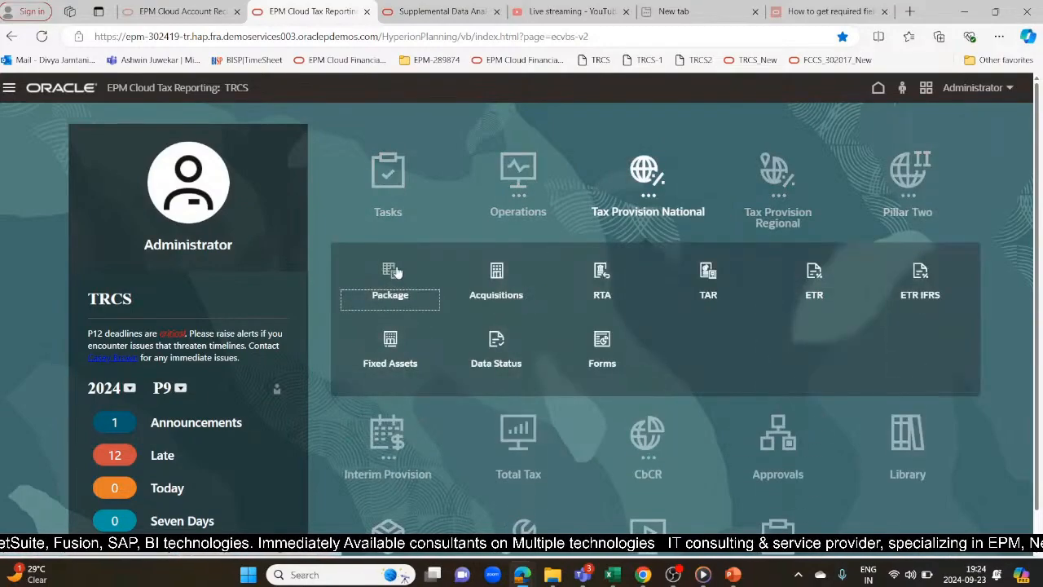
pyautogui.click(399, 170)
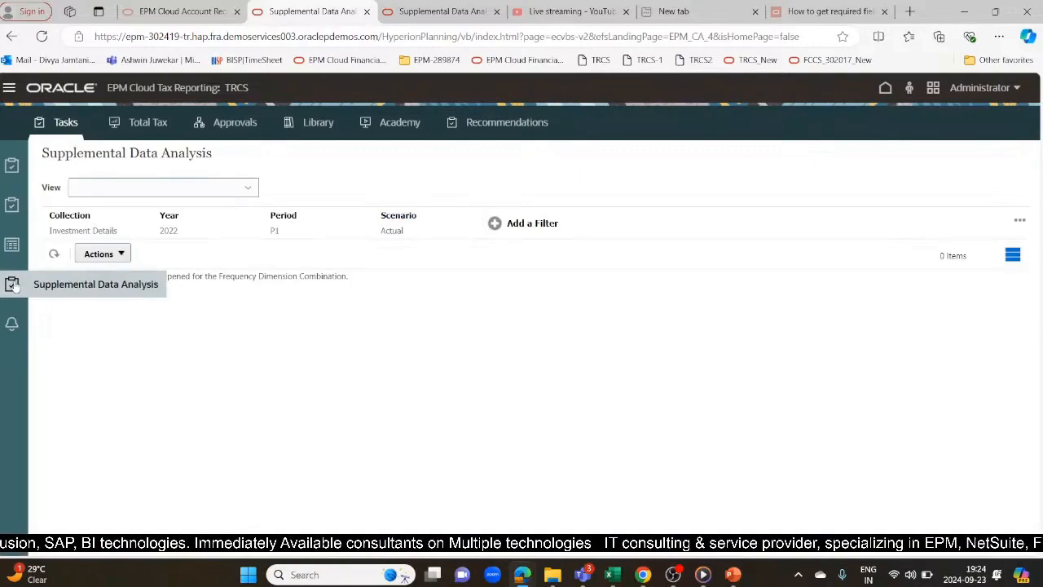
# Step: Filter the Investment Details collection to period P12 of 2022, and check the options for saving and managing filters
pyautogui.click(71, 216)
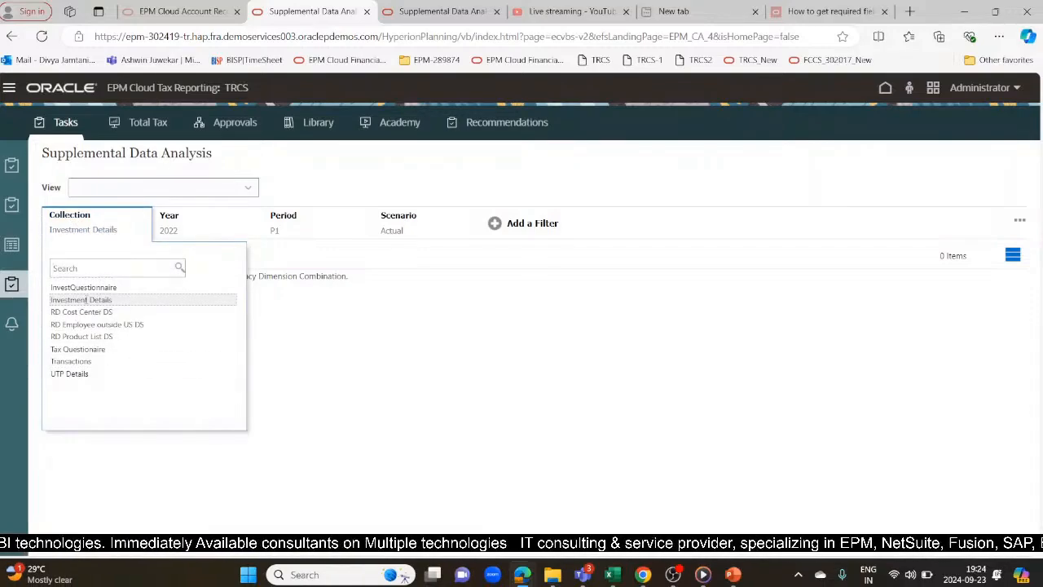
pyautogui.click(327, 394)
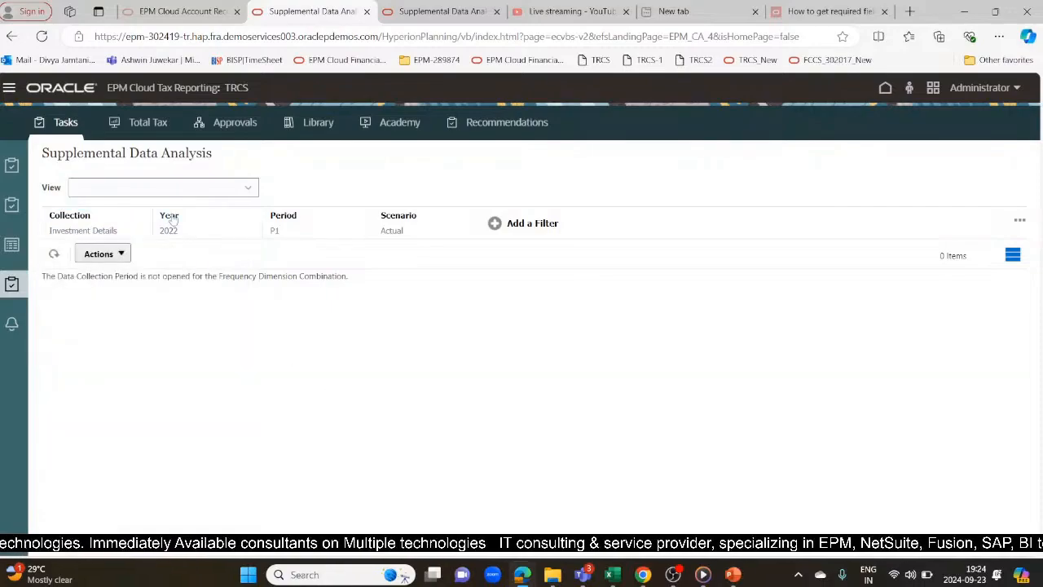
pyautogui.click(171, 218)
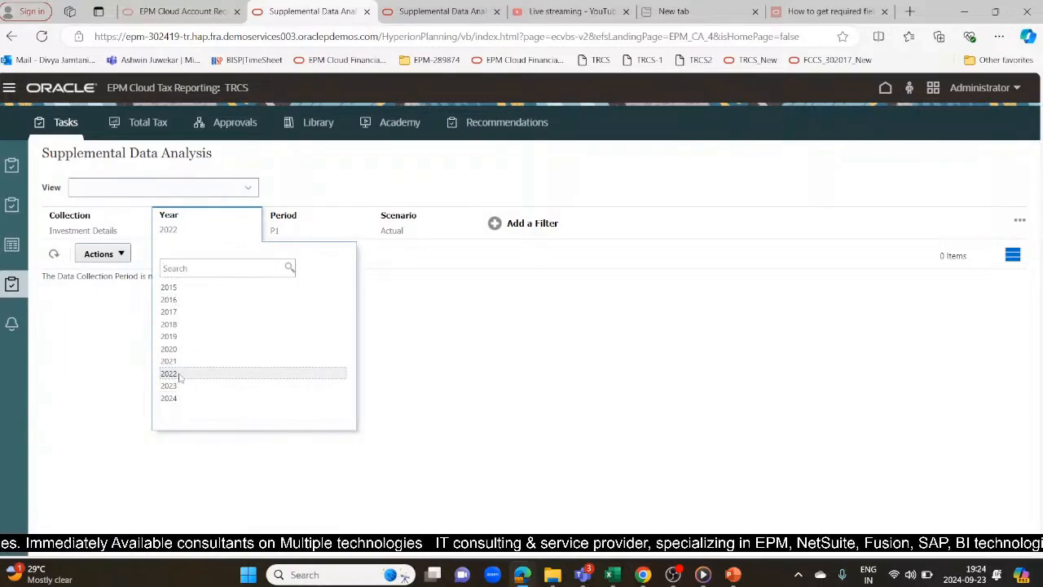
pyautogui.click(285, 224)
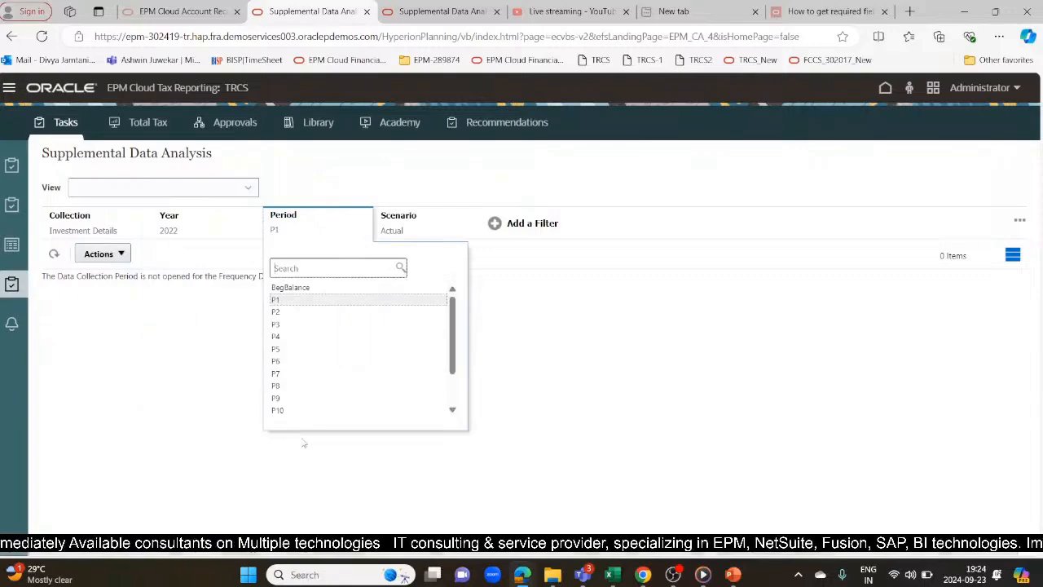
pyautogui.scroll(-2, 314, 393)
pyautogui.click(313, 387)
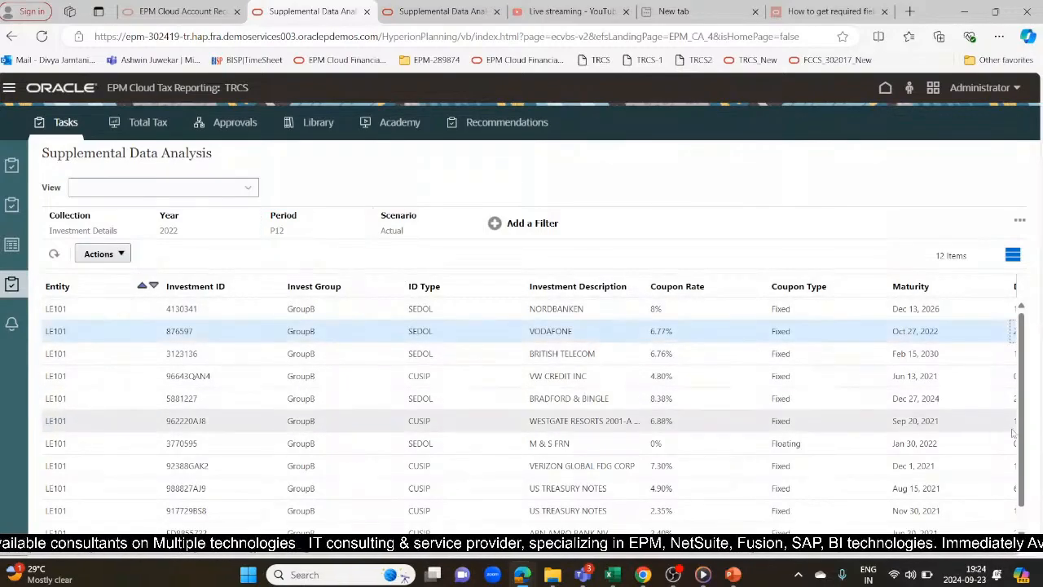
pyautogui.scroll(-1, 1021, 330)
pyautogui.moveTo(1037, 580); pyautogui.dragTo(1028, 371)
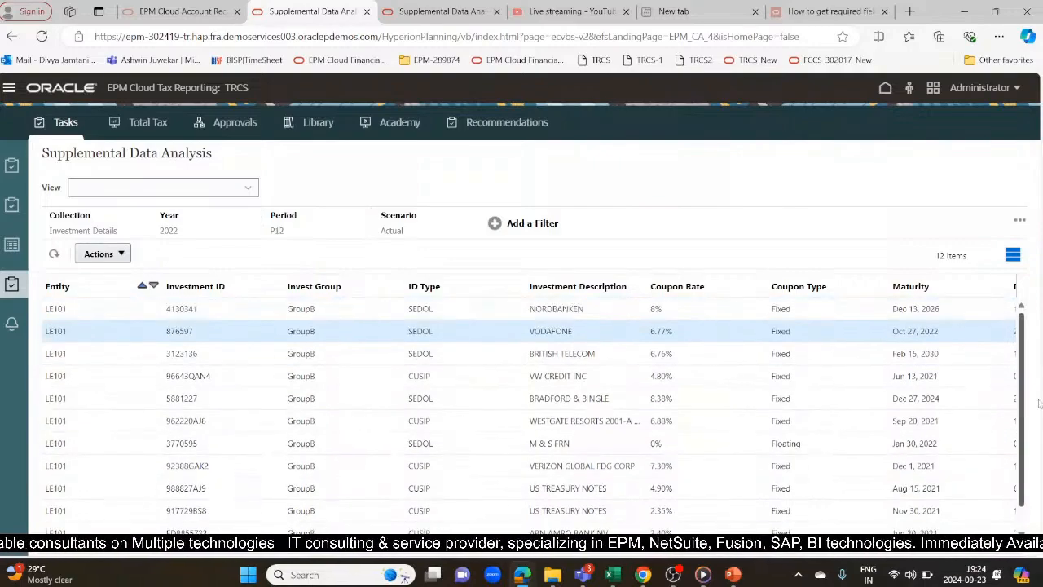
pyautogui.click(1024, 225)
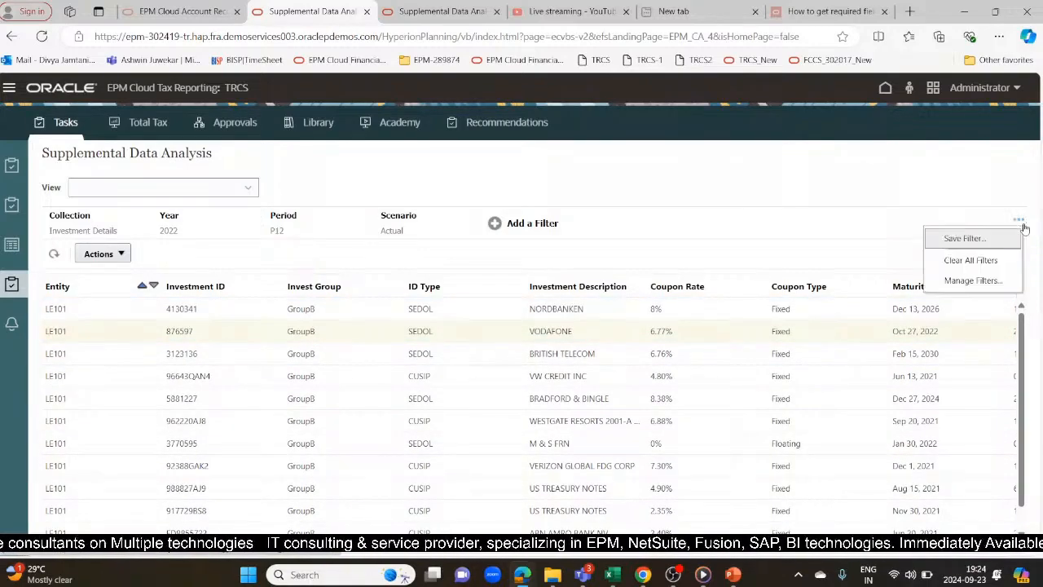
pyautogui.click(823, 208)
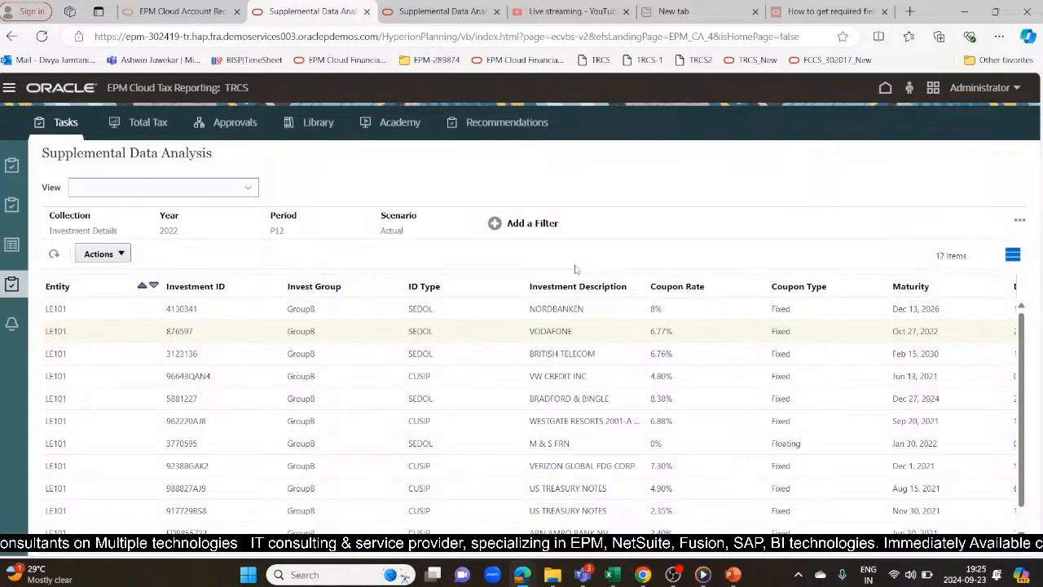
# Step: Export the Investment Details data to Excel and open the downloaded file Data_Export (2).xls, accepting its format mismatch
pyautogui.click(107, 316)
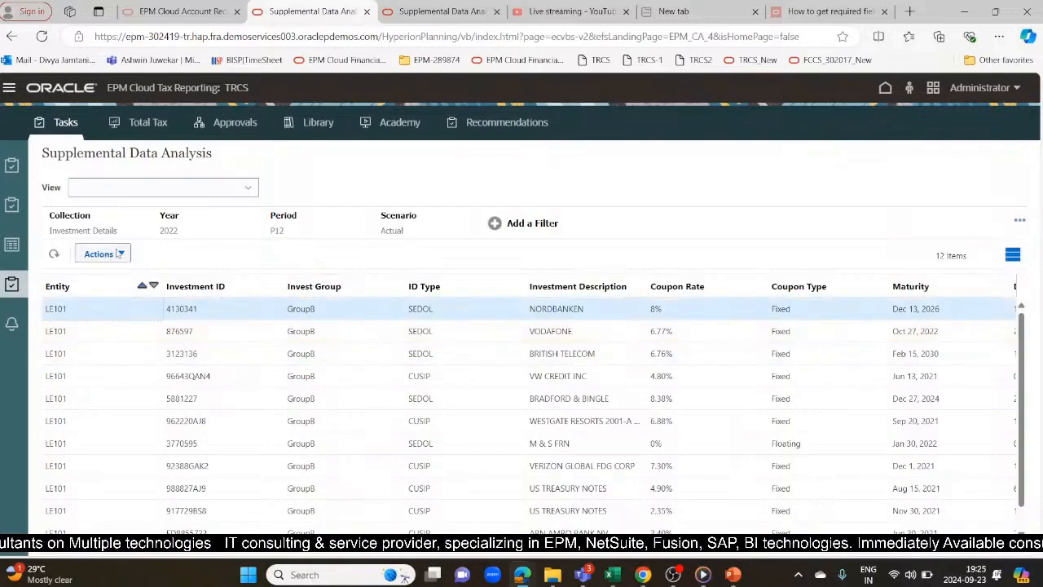
pyautogui.click(118, 253)
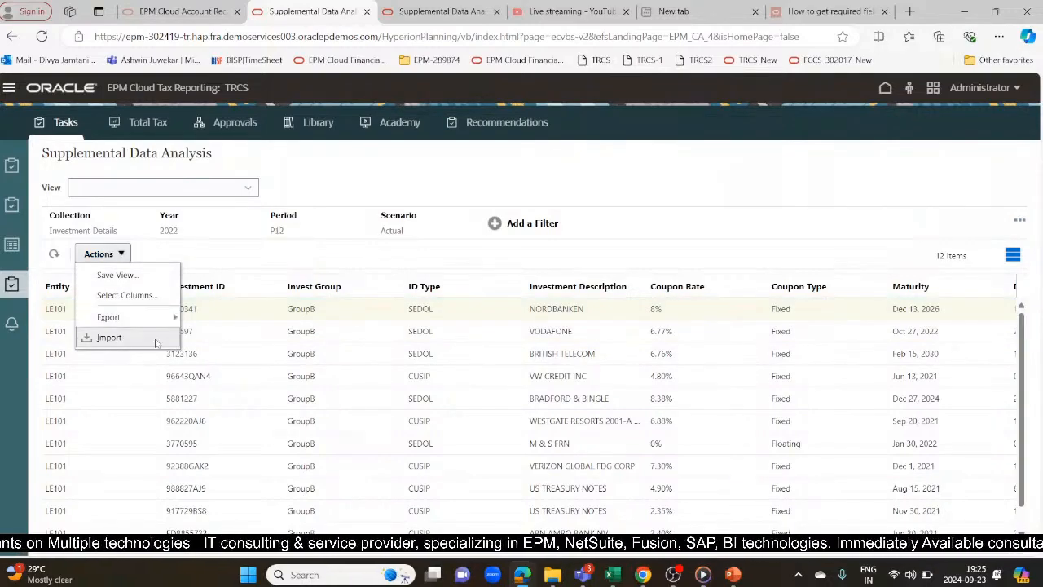
pyautogui.moveTo(163, 323)
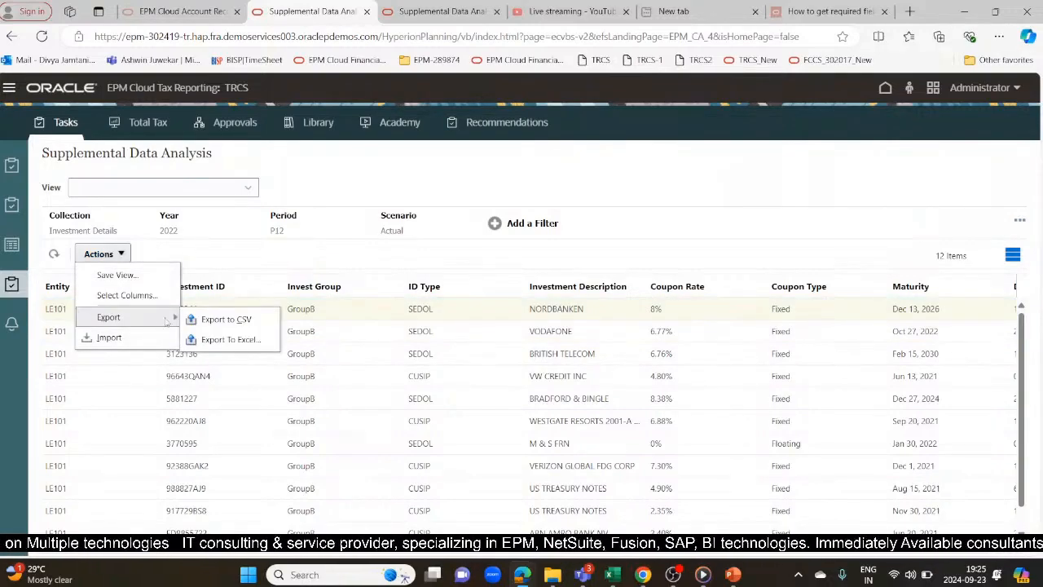
pyautogui.click(232, 339)
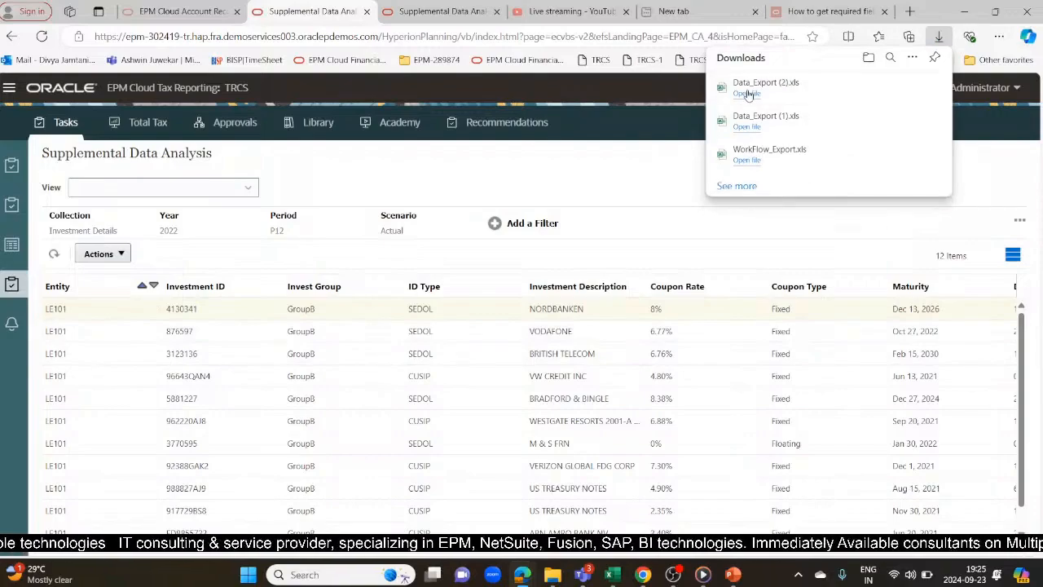
pyautogui.click(746, 94)
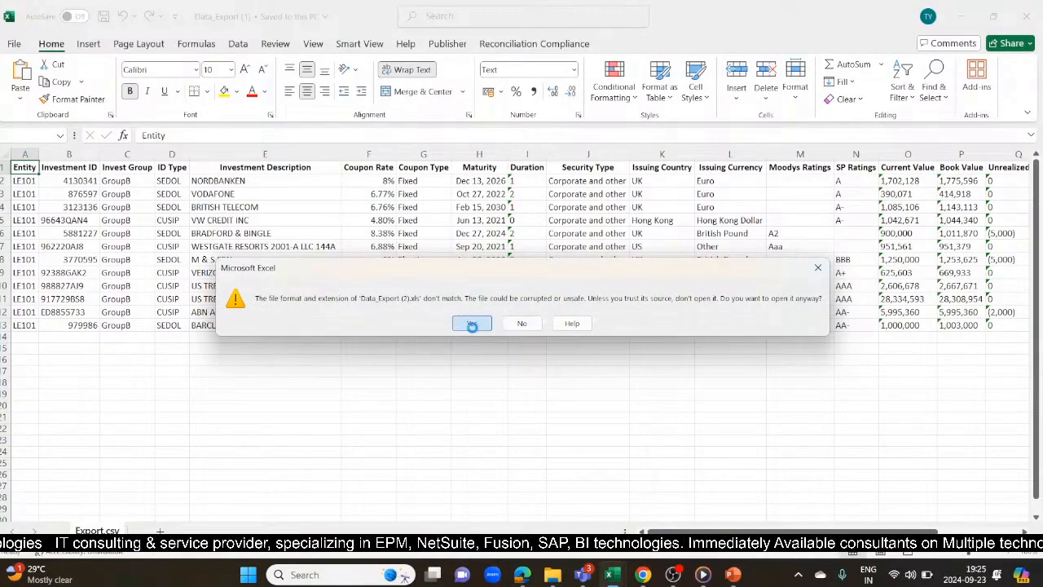
pyautogui.click(472, 324)
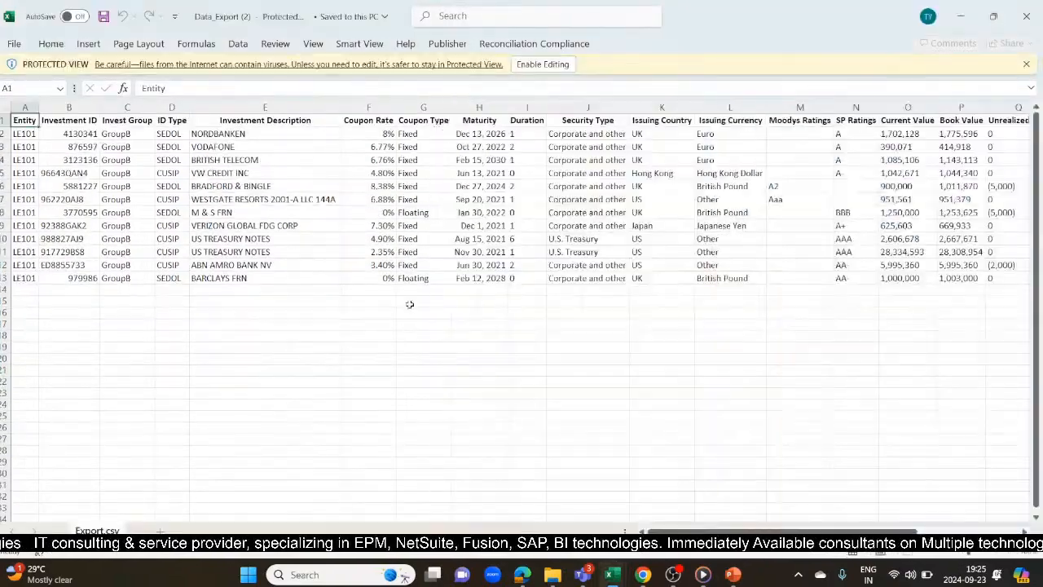
# Step: Examine the exported columns one by one from Entity to Issuing Currency, and review the first investment record across to End Date
pyautogui.click(25, 106)
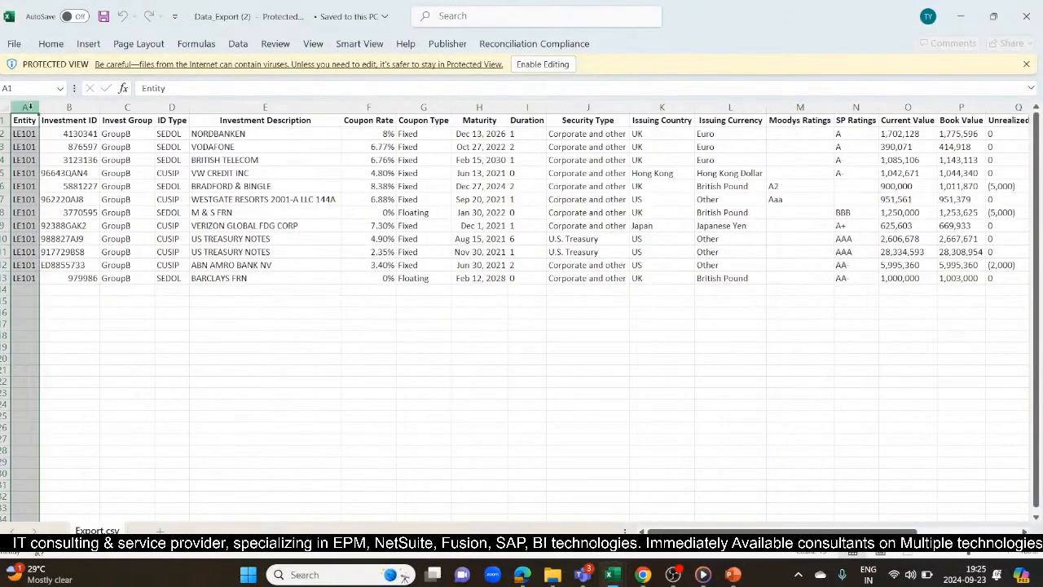
pyautogui.click(69, 106)
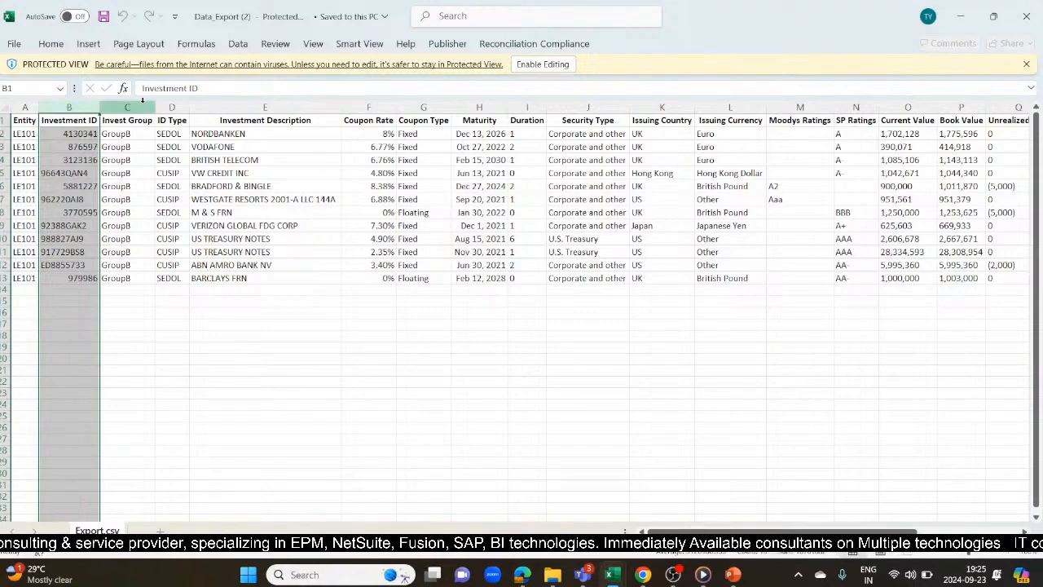
pyautogui.click(138, 107)
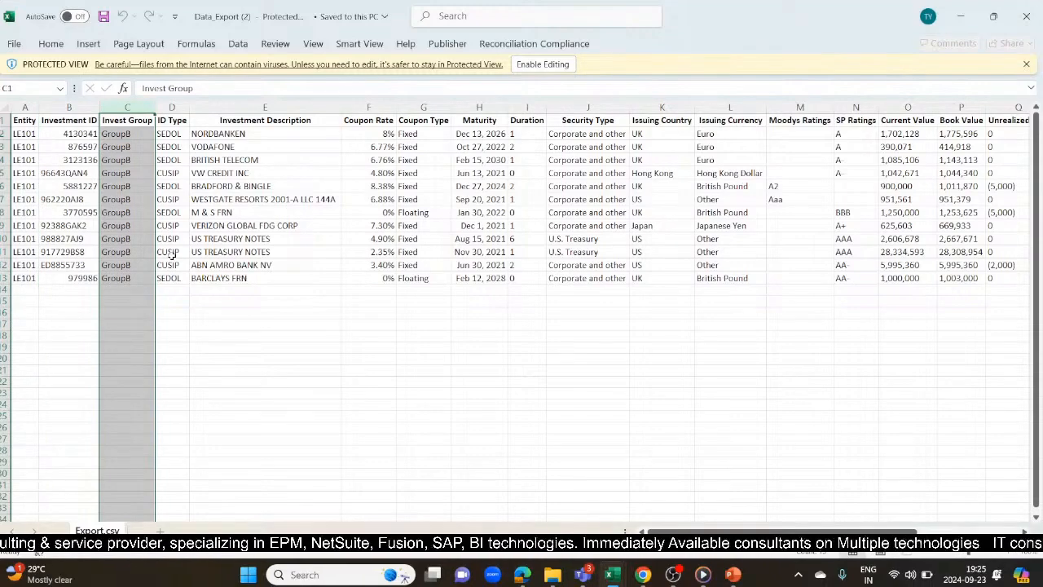
pyautogui.click(176, 107)
pyautogui.click(257, 107)
pyautogui.click(375, 107)
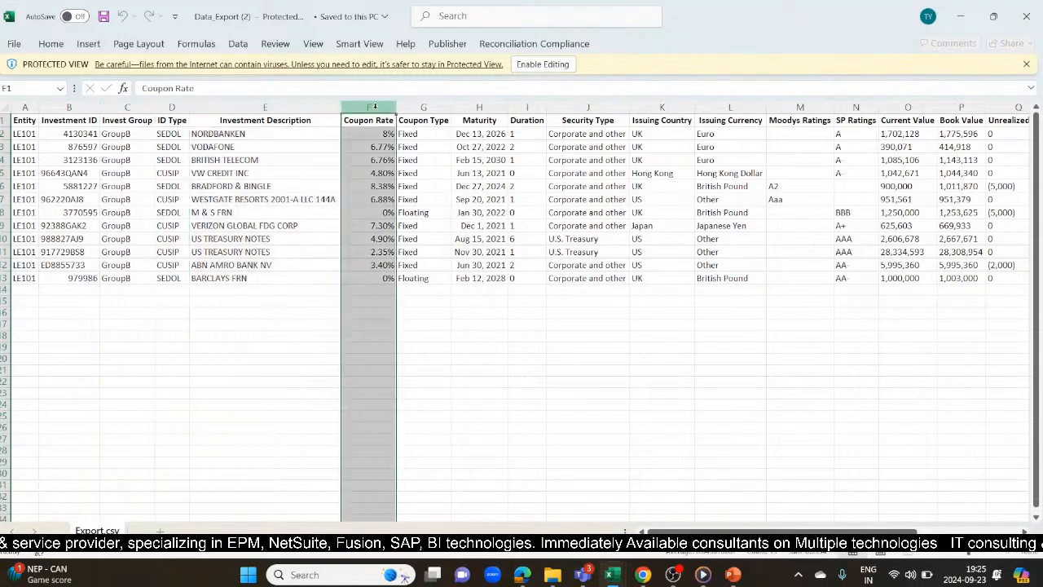
pyautogui.click(424, 107)
pyautogui.click(479, 106)
pyautogui.click(527, 107)
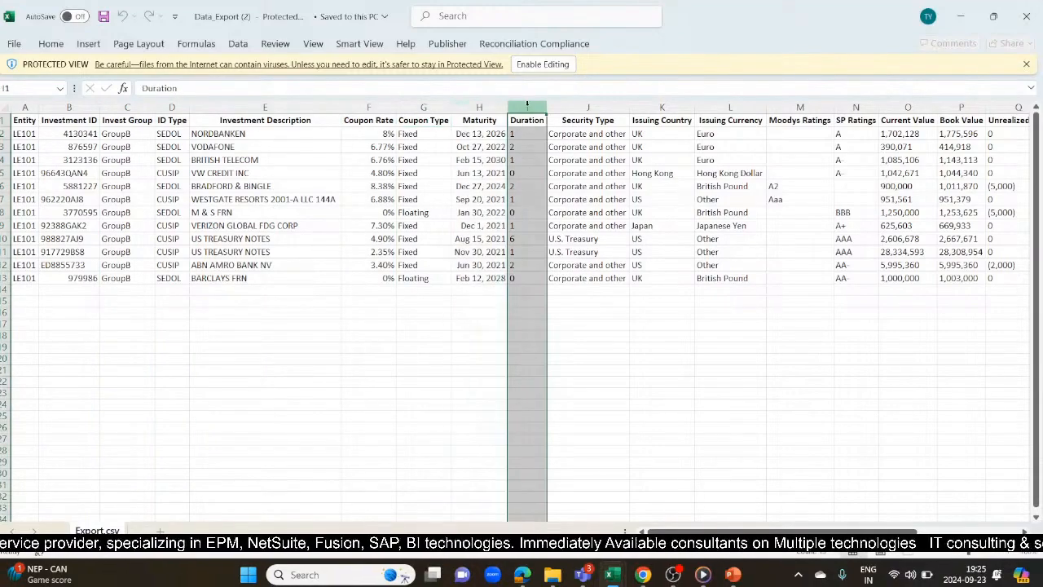
pyautogui.click(587, 107)
pyautogui.click(662, 107)
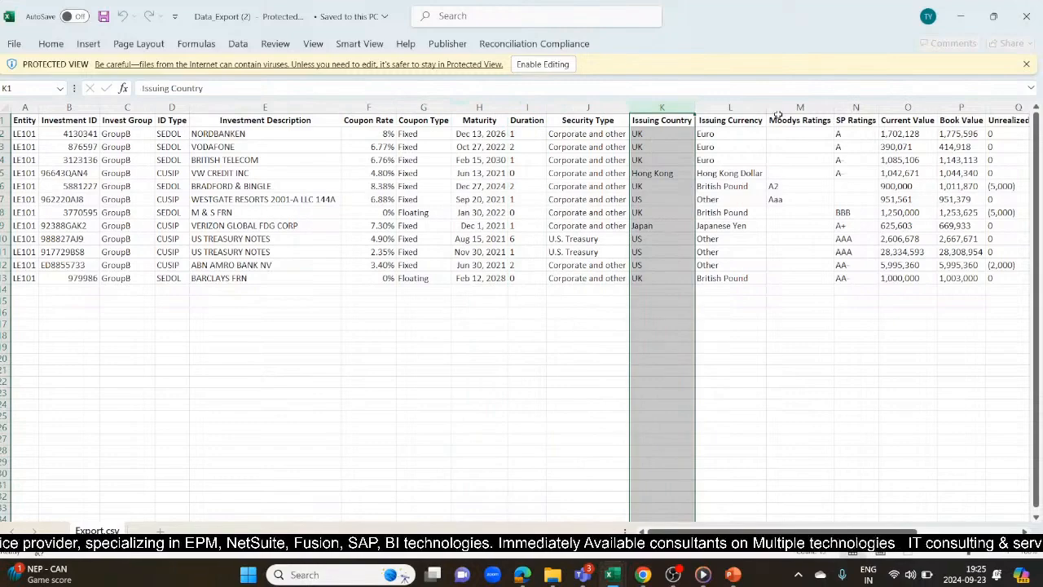
pyautogui.click(738, 112)
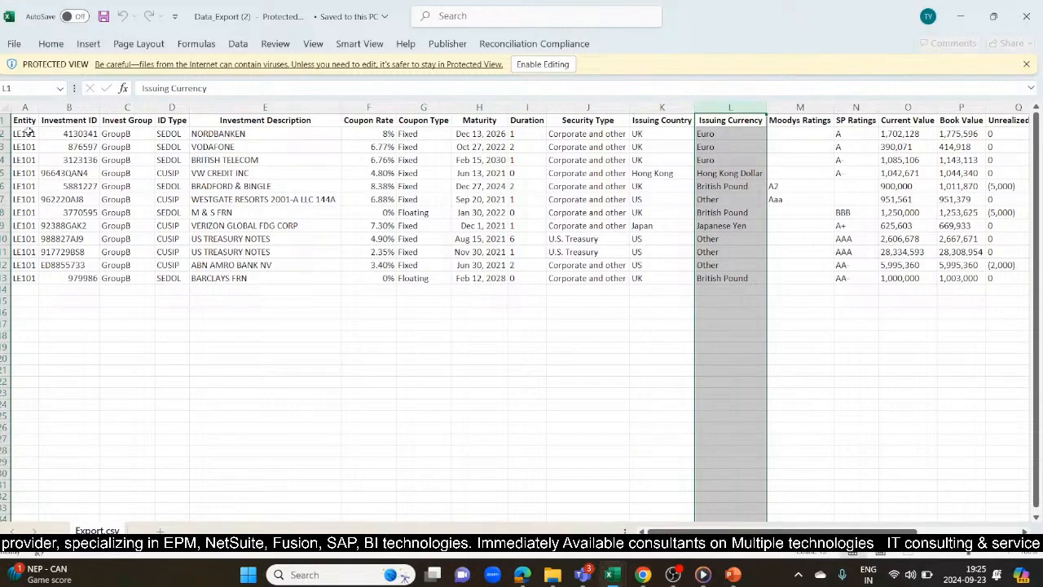
pyautogui.click(6, 133)
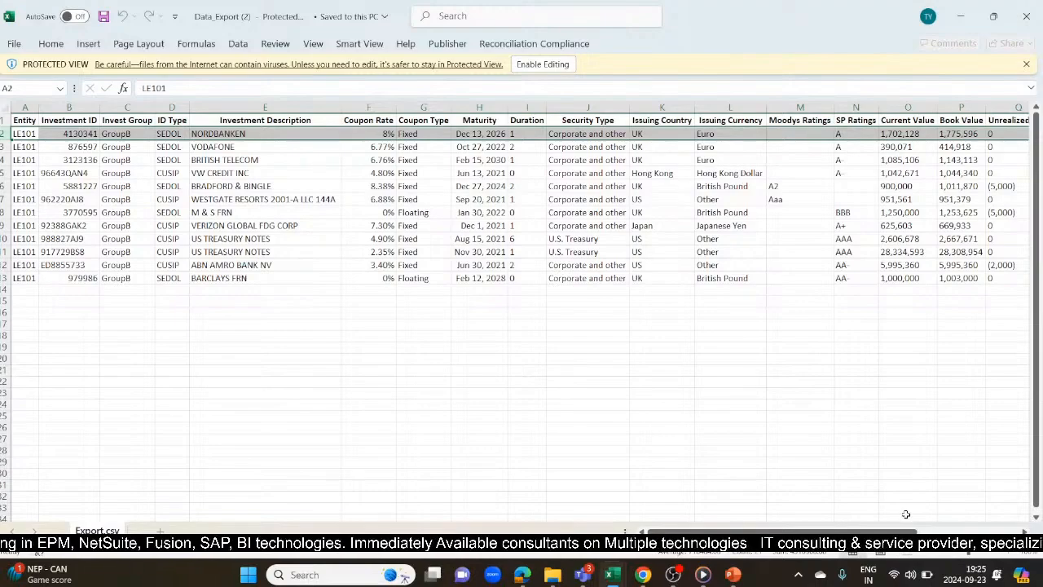
pyautogui.moveTo(904, 533); pyautogui.dragTo(1012, 532)
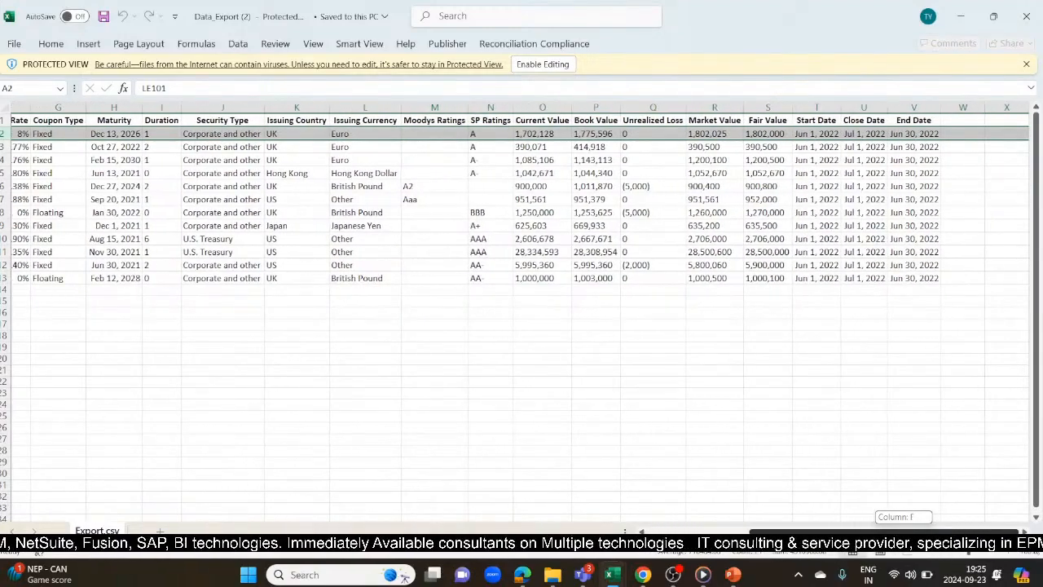